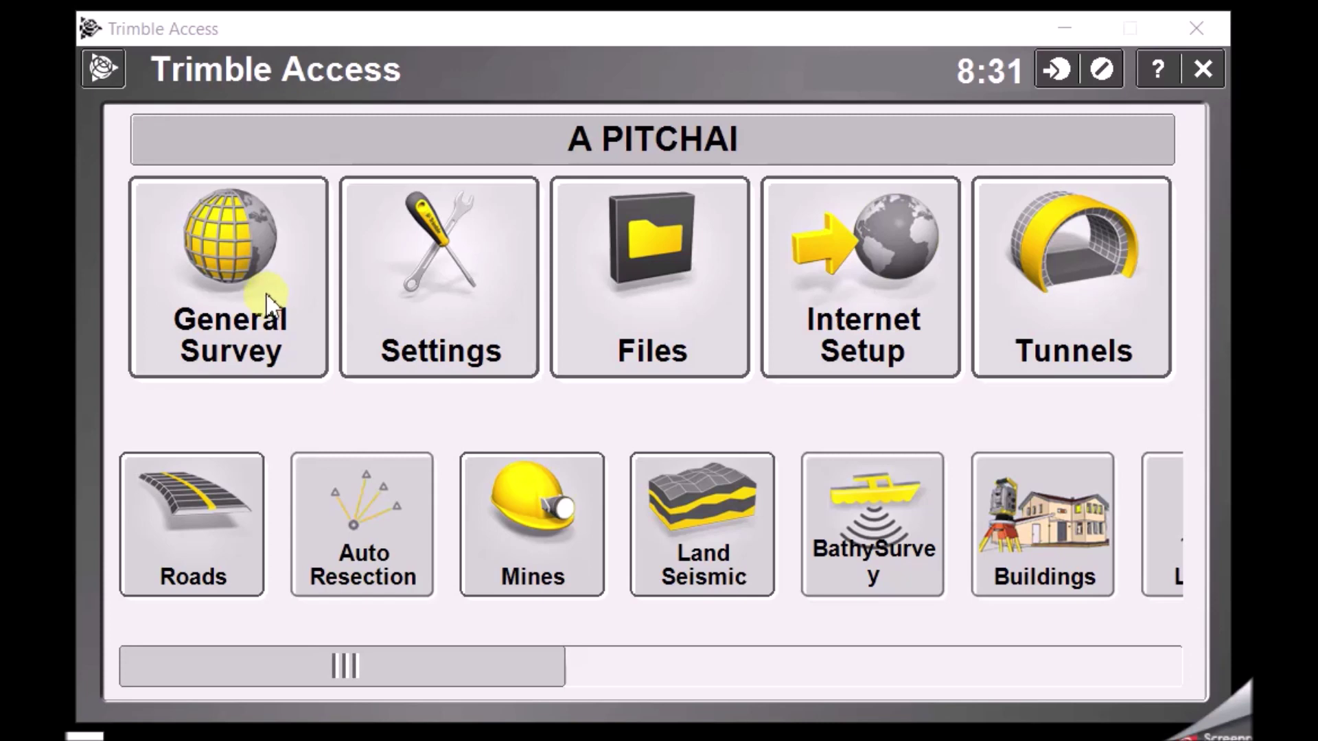
In General Survey, open the active map settings of job SHP and turn off all layers of BackDXF.dxf.
left_click(268, 303)
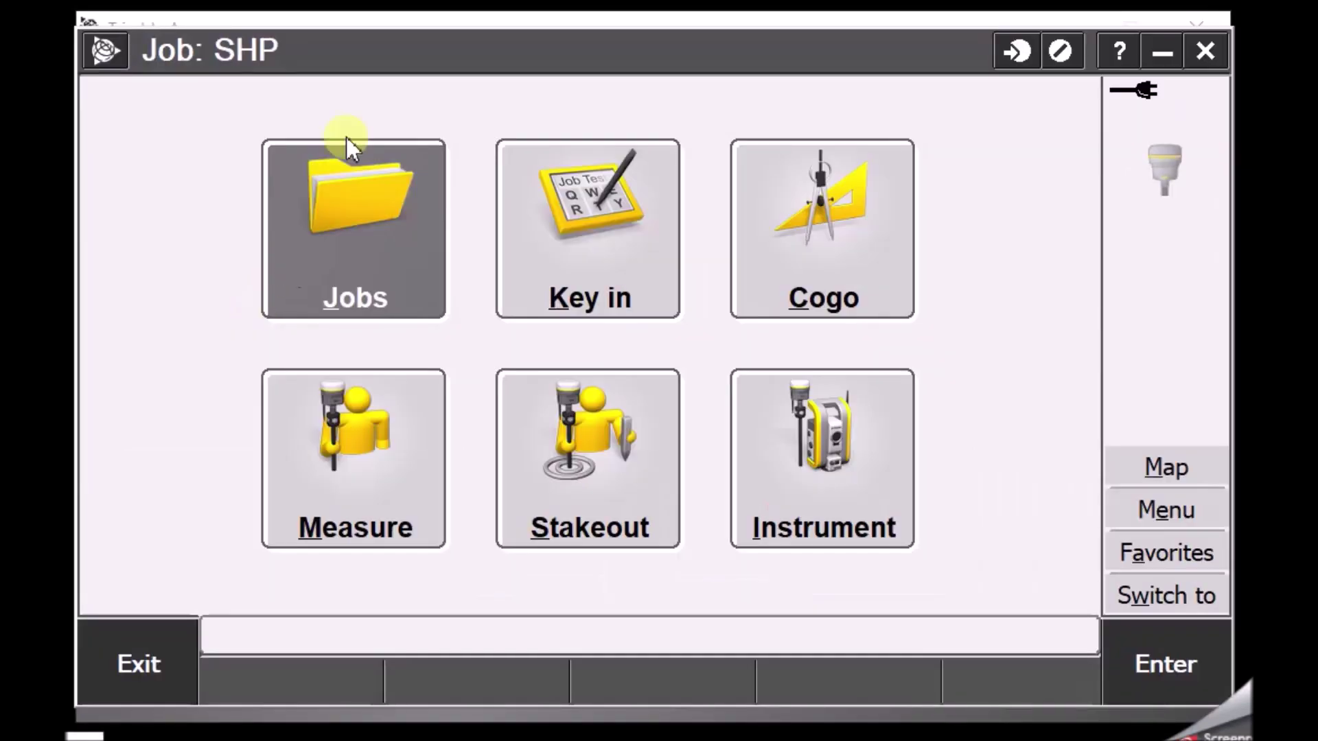
left_click(376, 270)
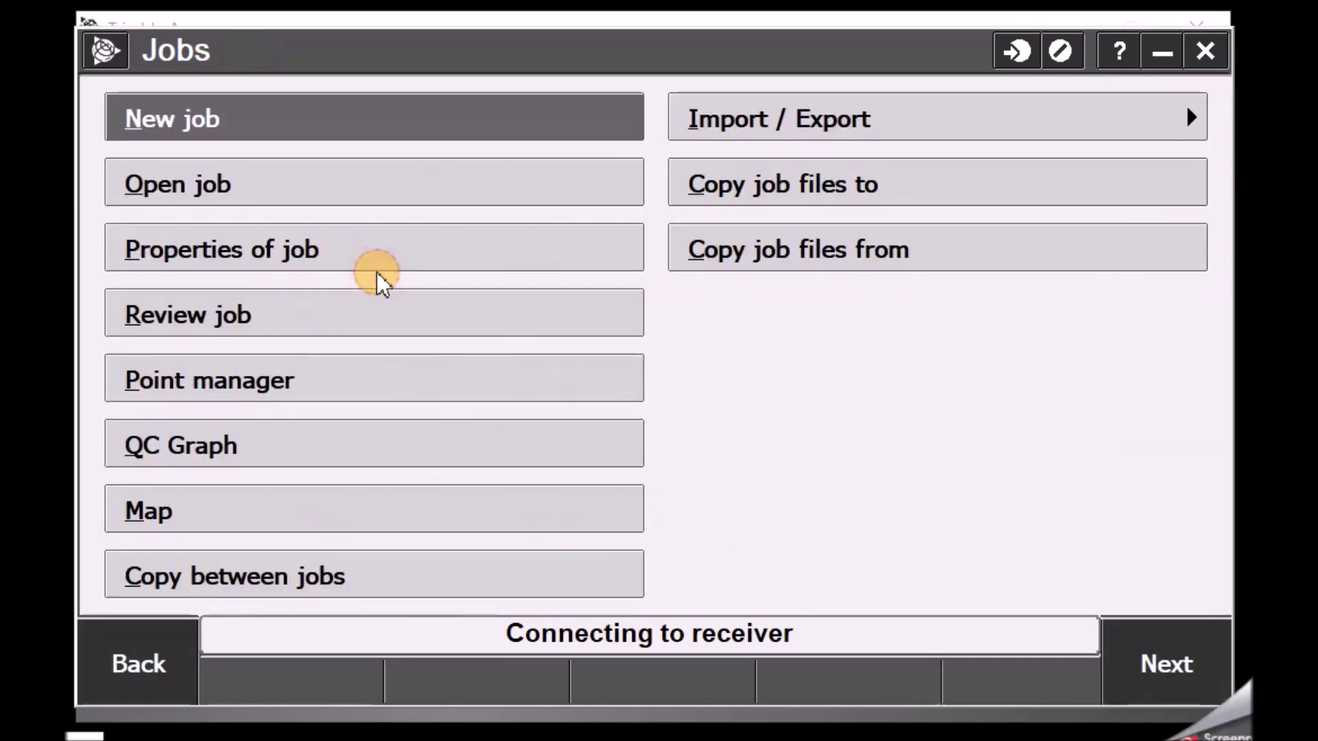
left_click(354, 254)
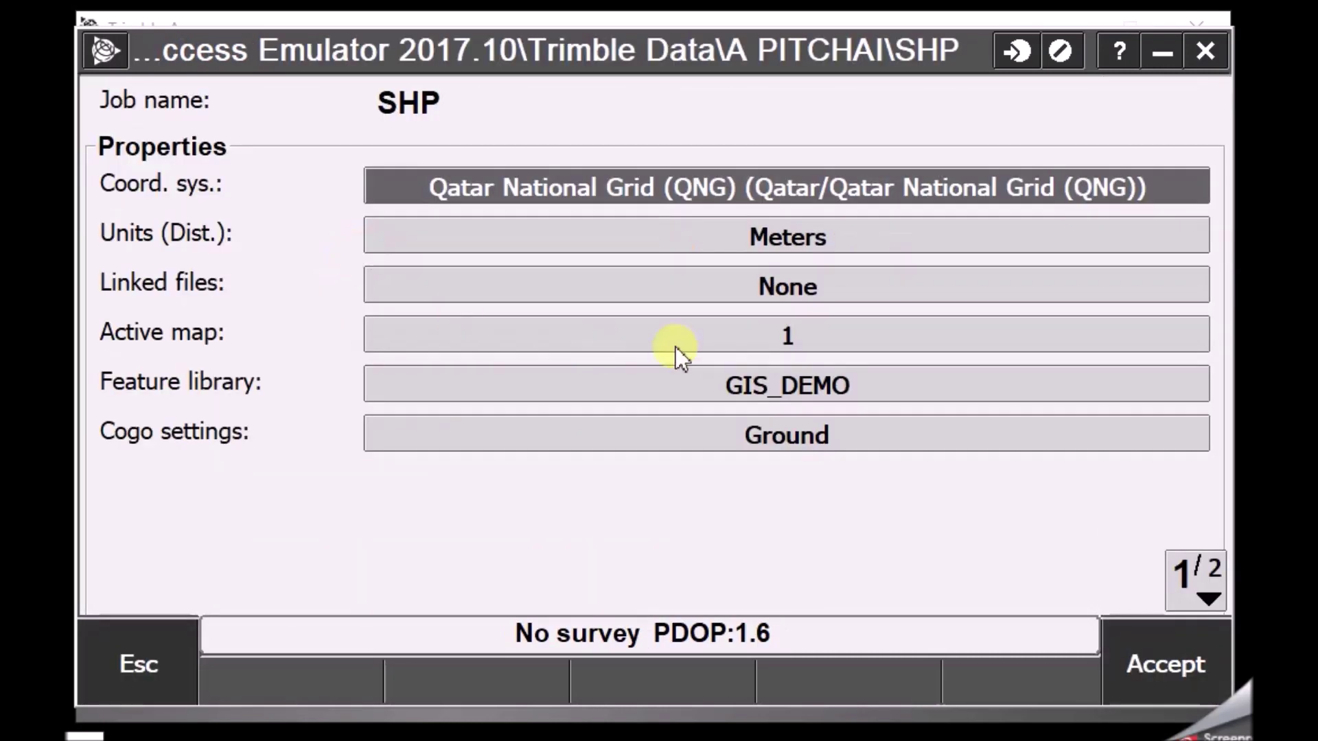
left_click(698, 338)
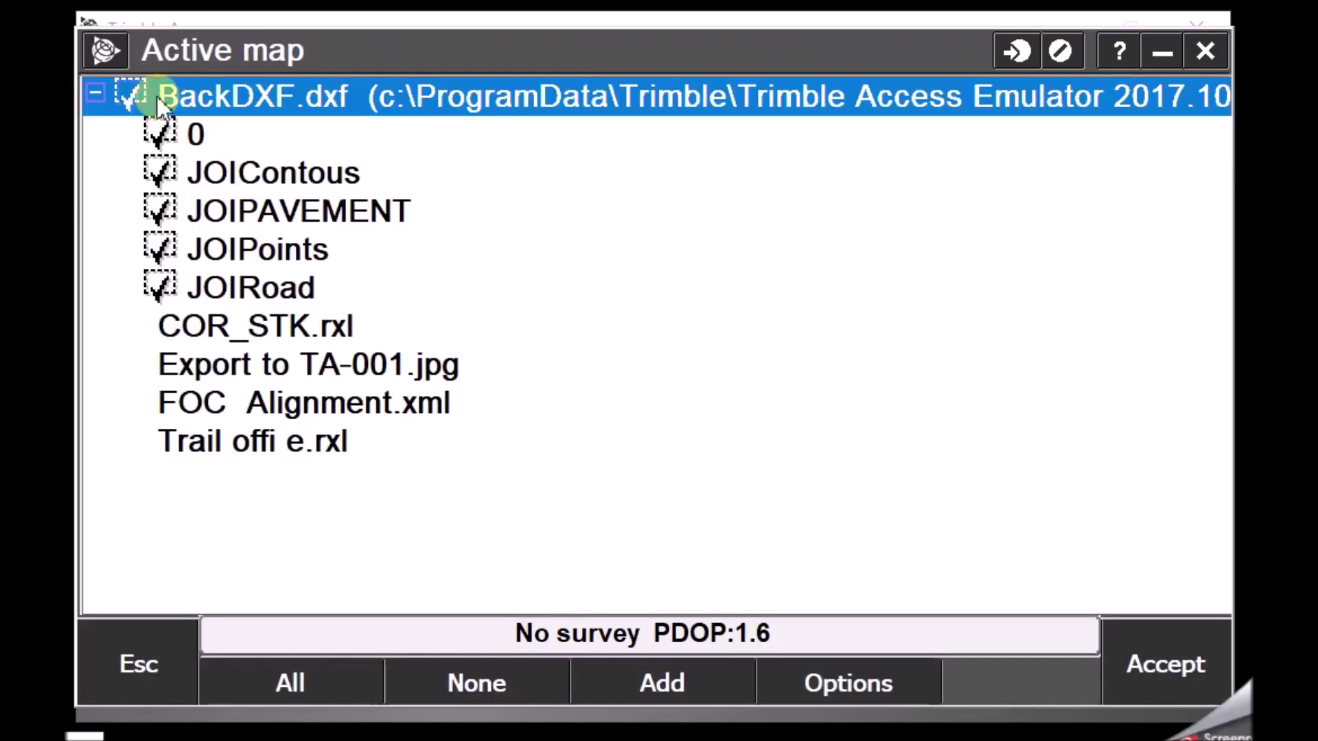
left_click(134, 81)
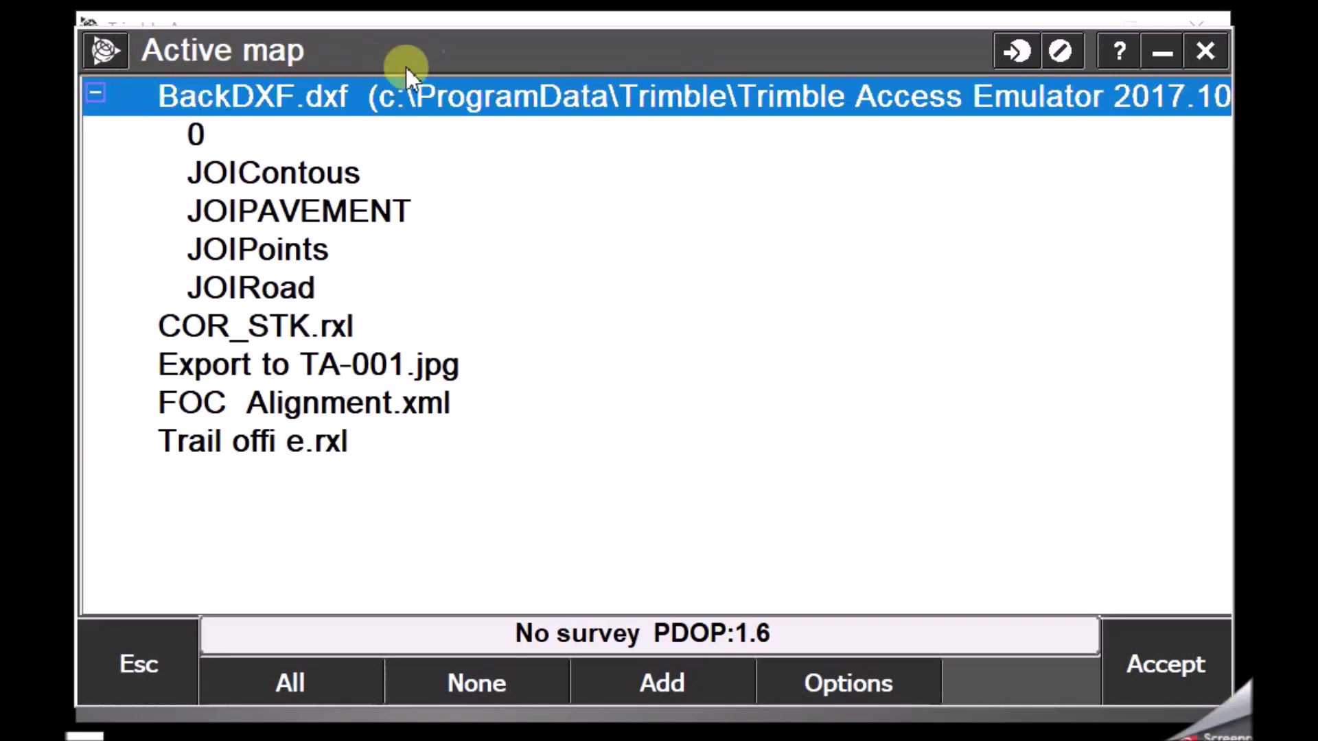
left_click(656, 681)
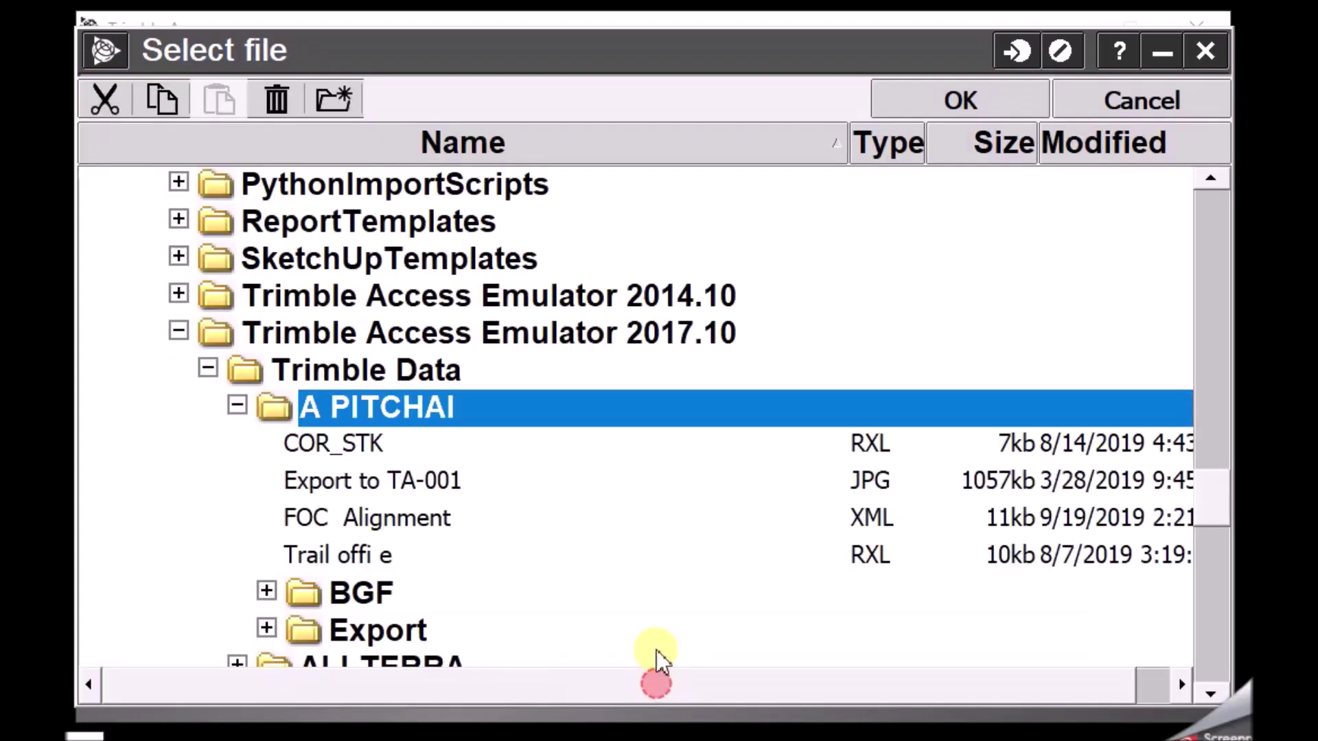
left_click(344, 588)
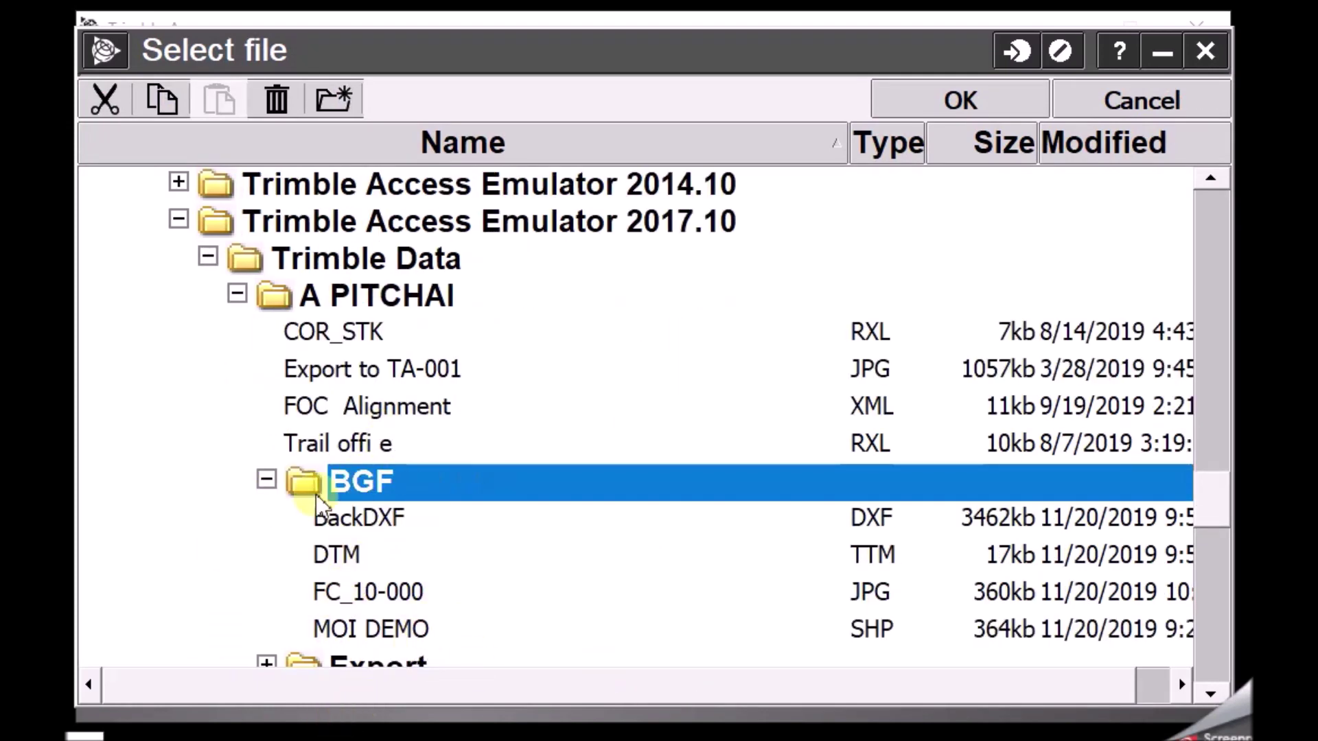
left_click(1185, 102)
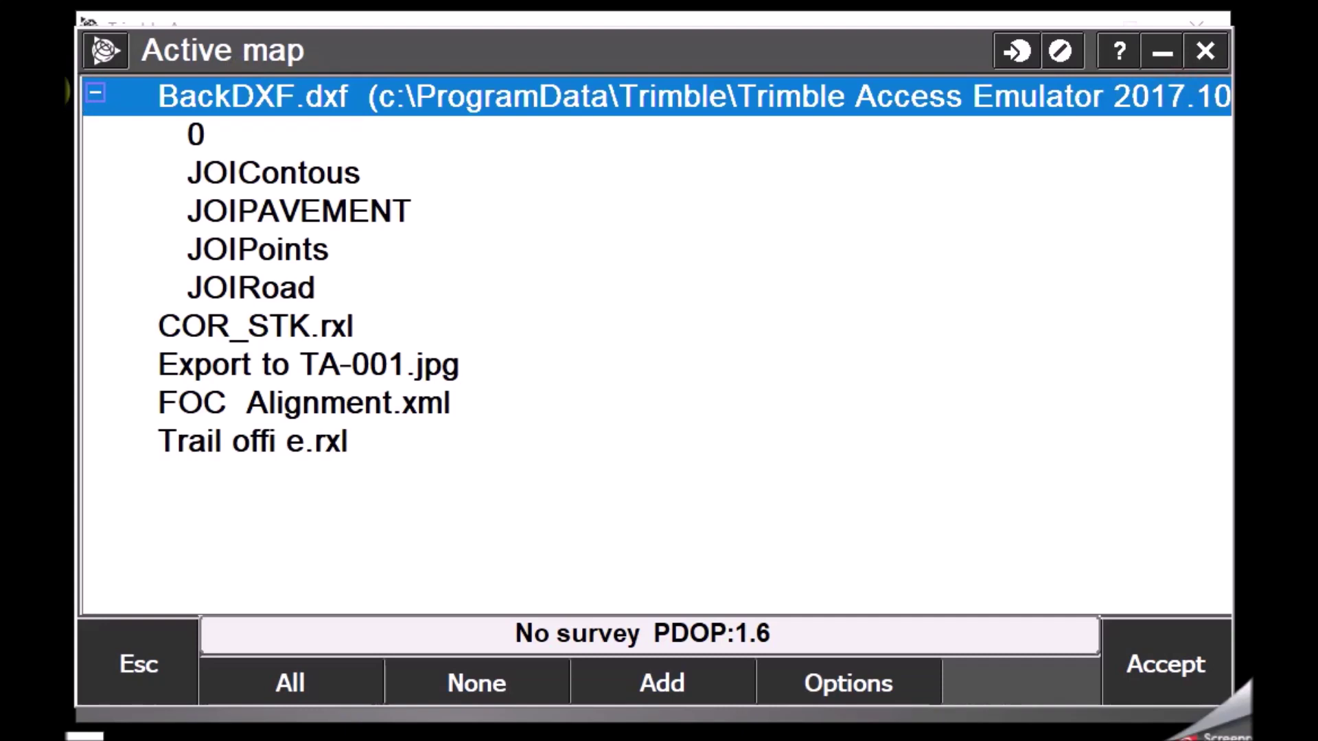
Make all BackDXF.dxf layers visible and selectable in the active map and accept the job properties.
left_click(138, 81)
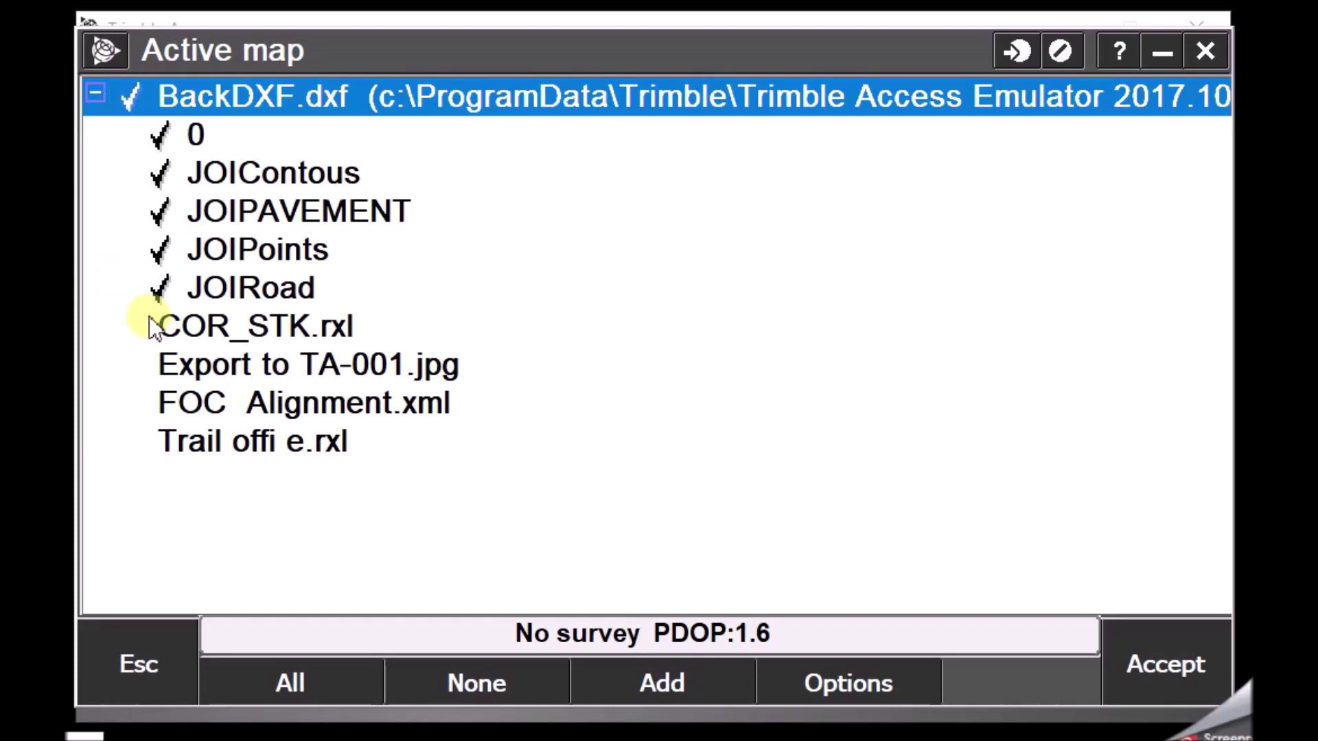
left_click(133, 86)
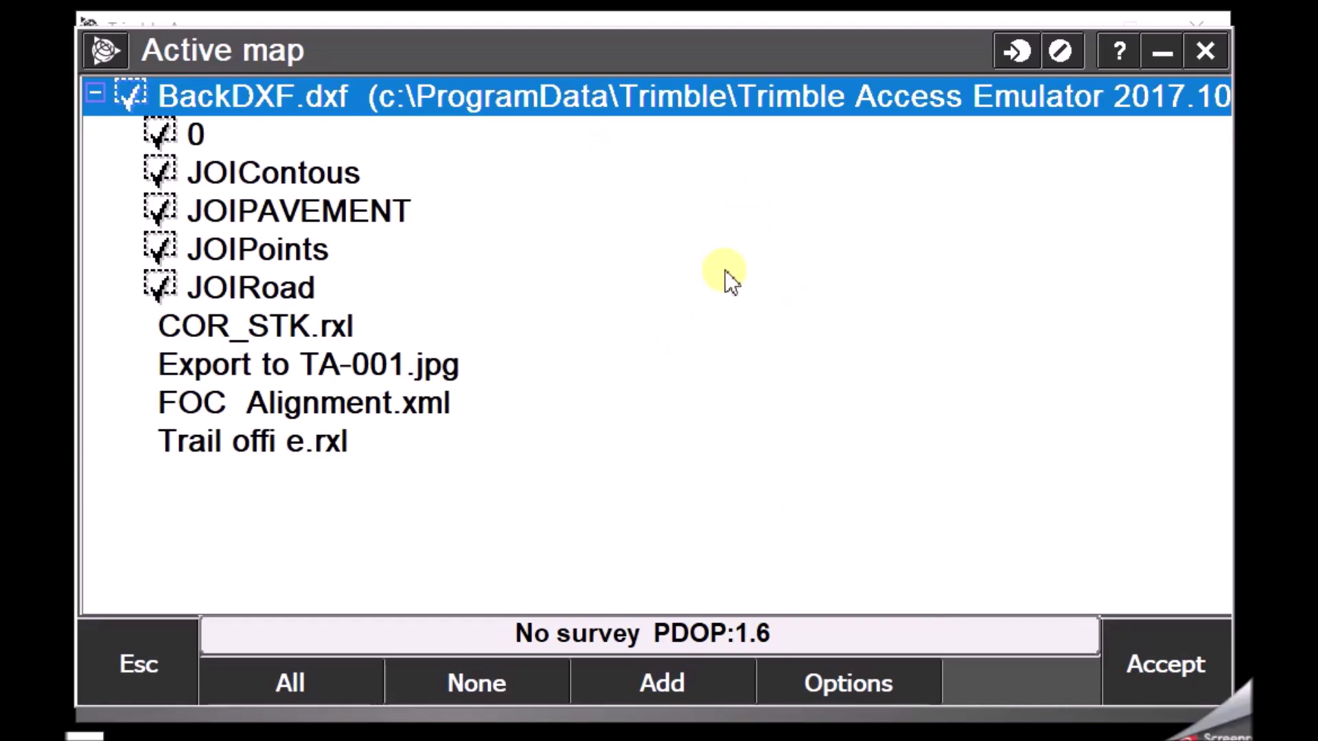
left_click(1183, 666)
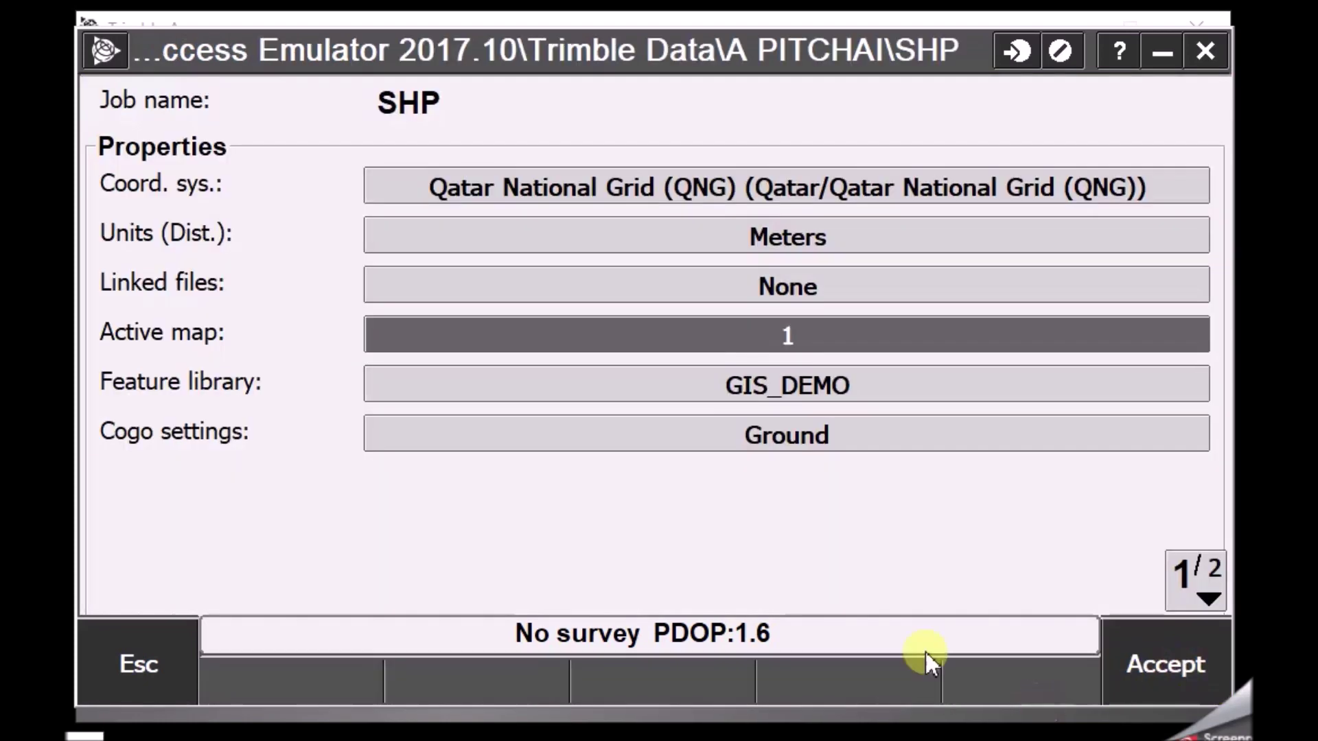
left_click(1137, 663)
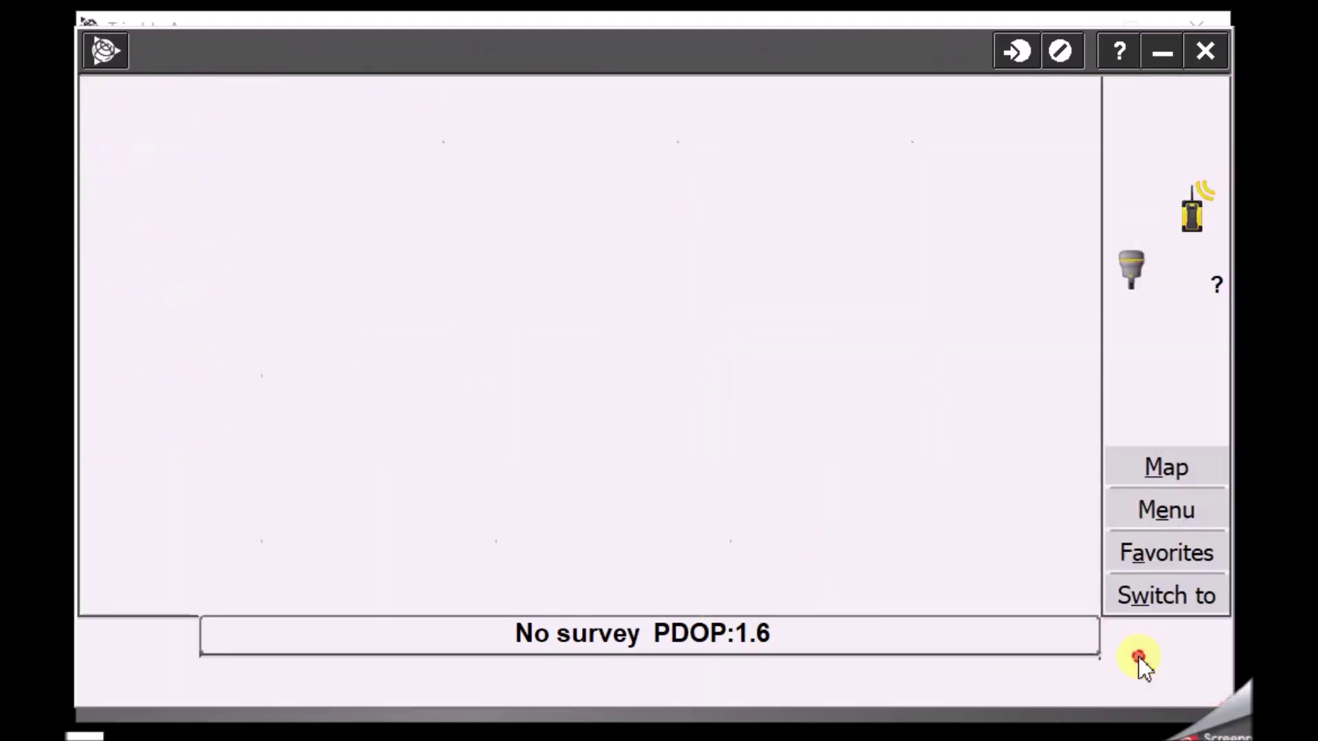
Start staking out the start point of the curved JOIRoad line from the map, using the QCORS survey style.
left_click(1176, 463)
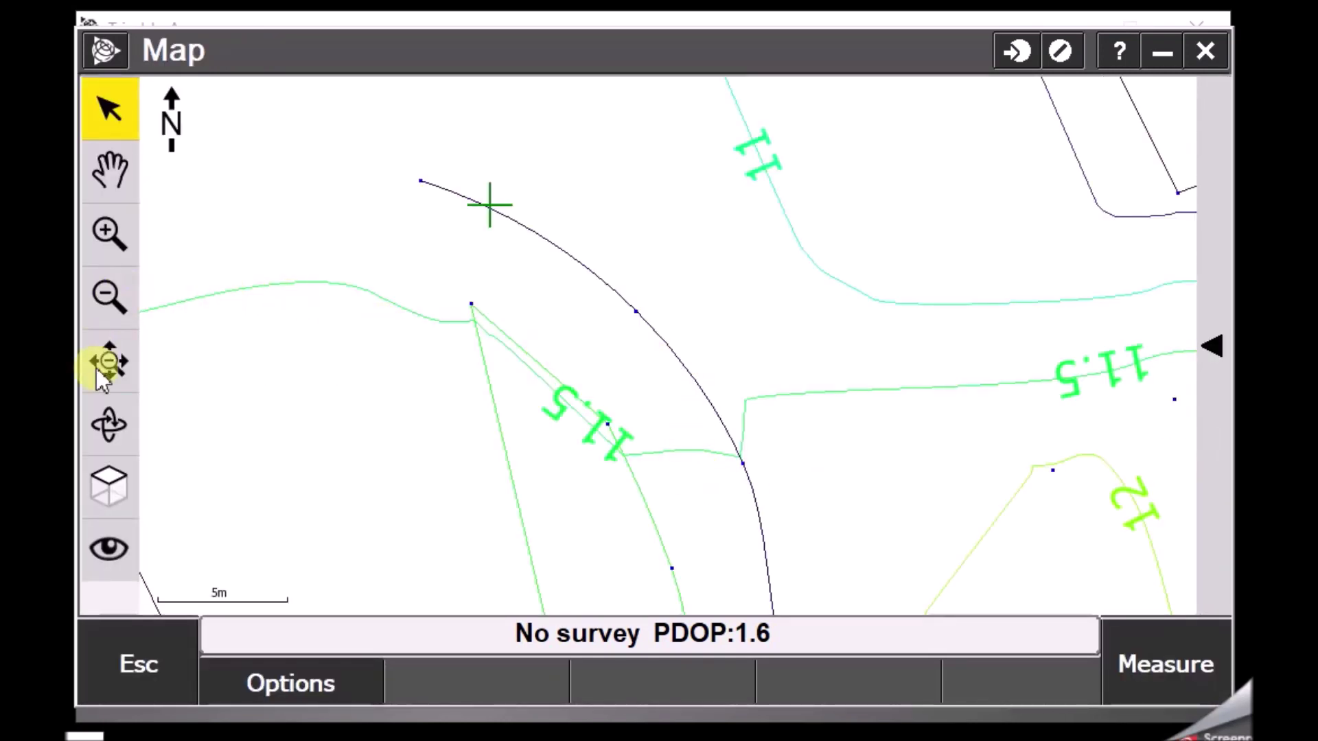
left_click(100, 371)
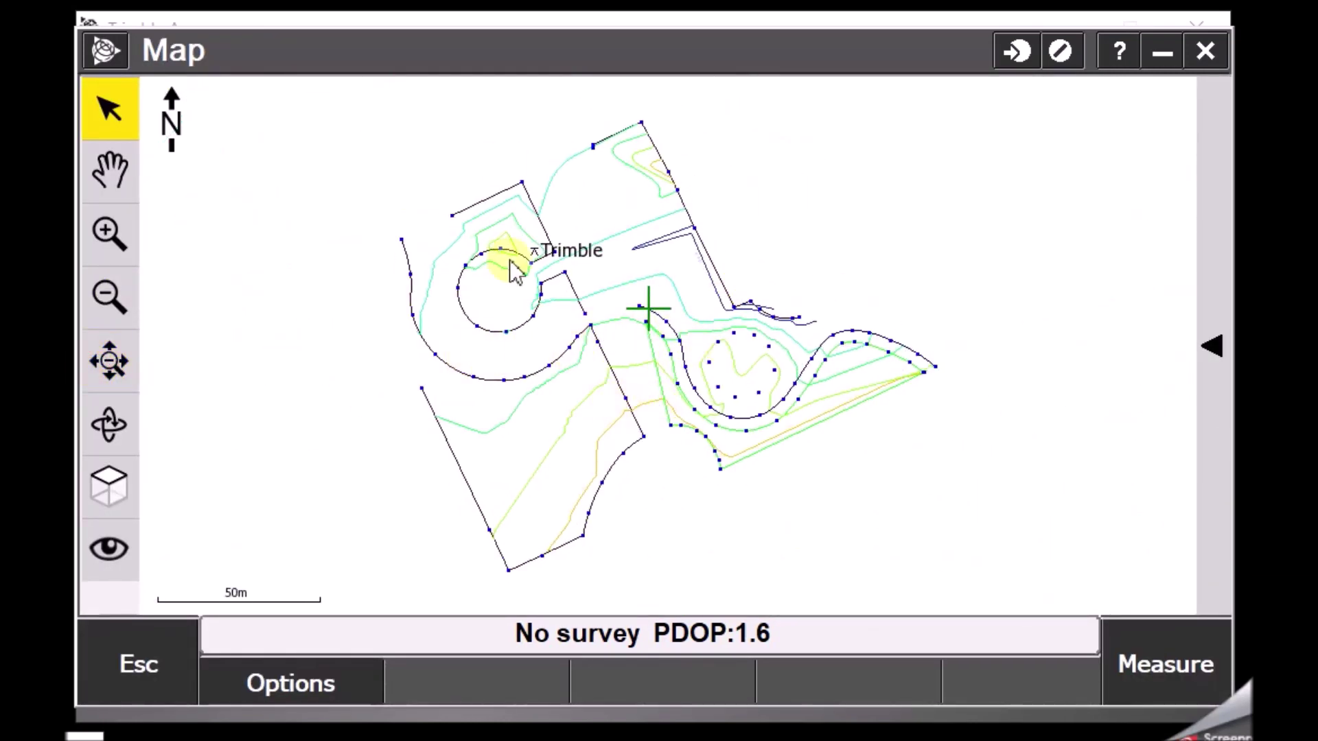
left_click(109, 237)
left_click(109, 237)
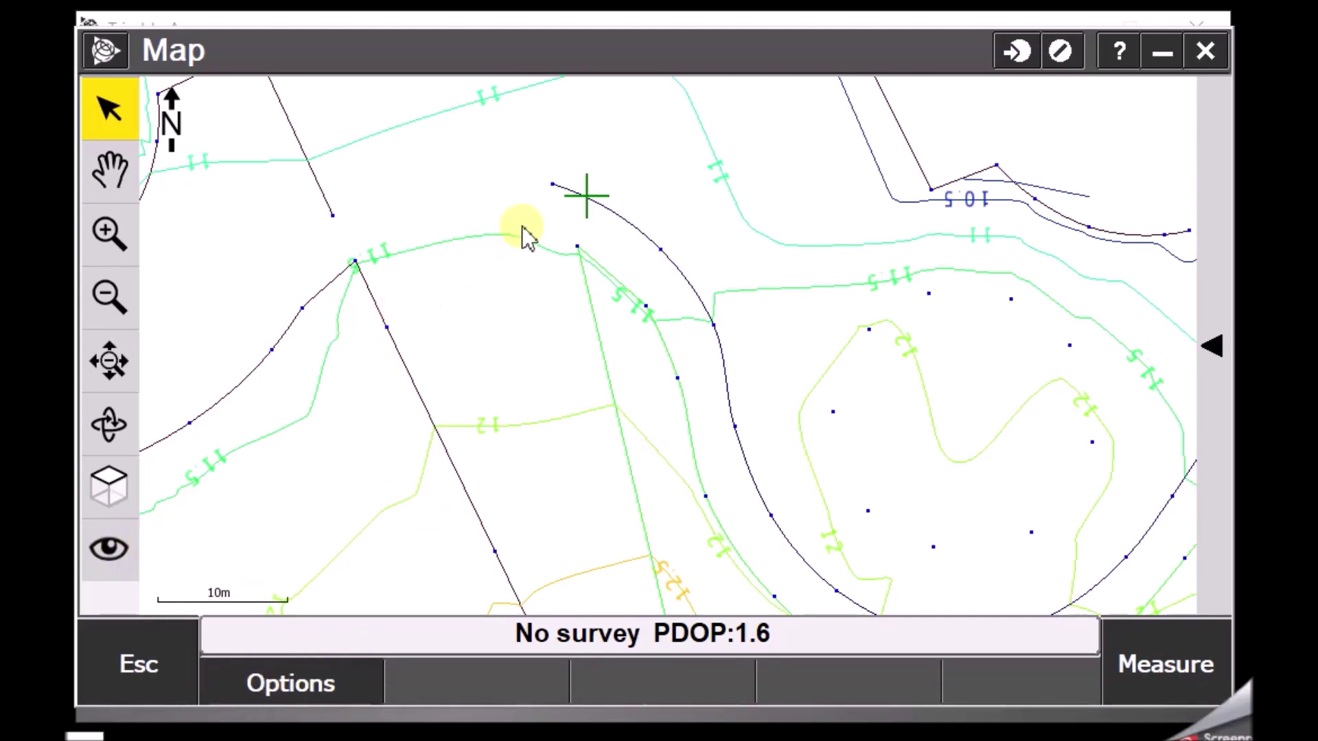
left_click(550, 186)
left_click(1205, 675)
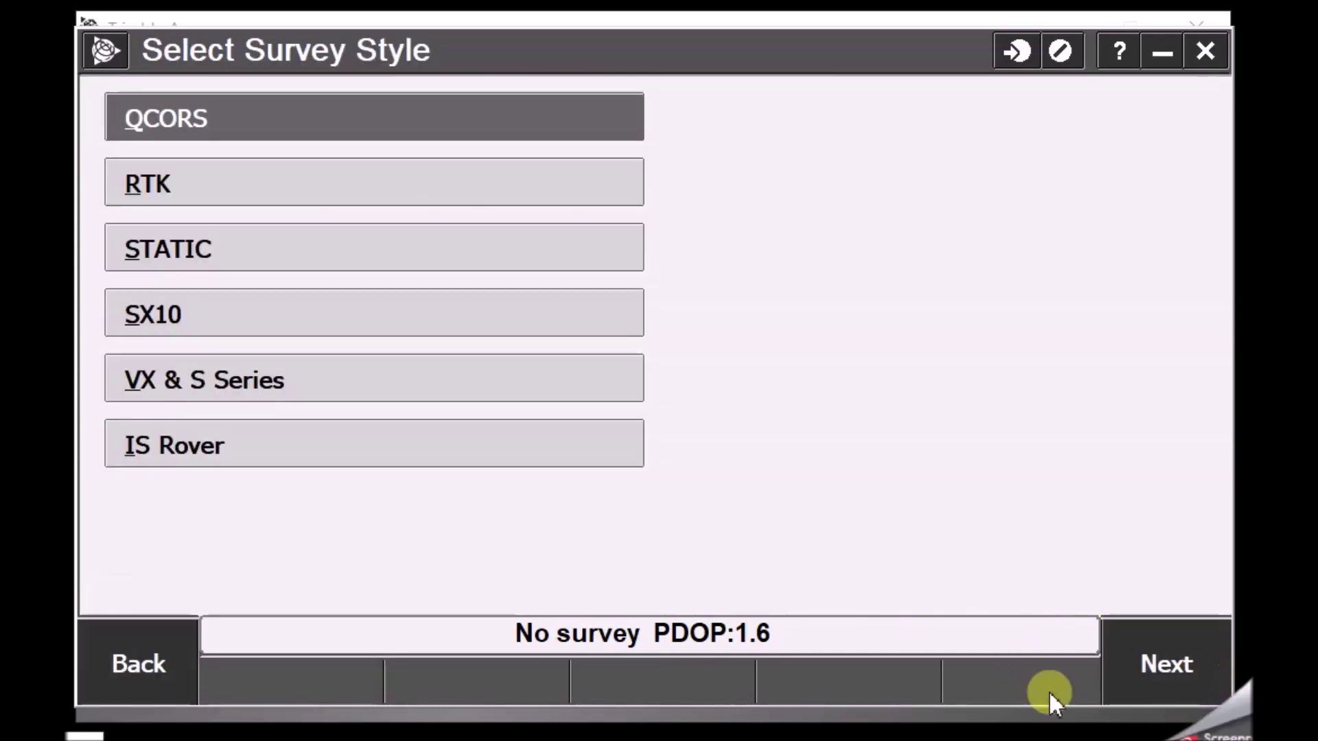
left_click(274, 118)
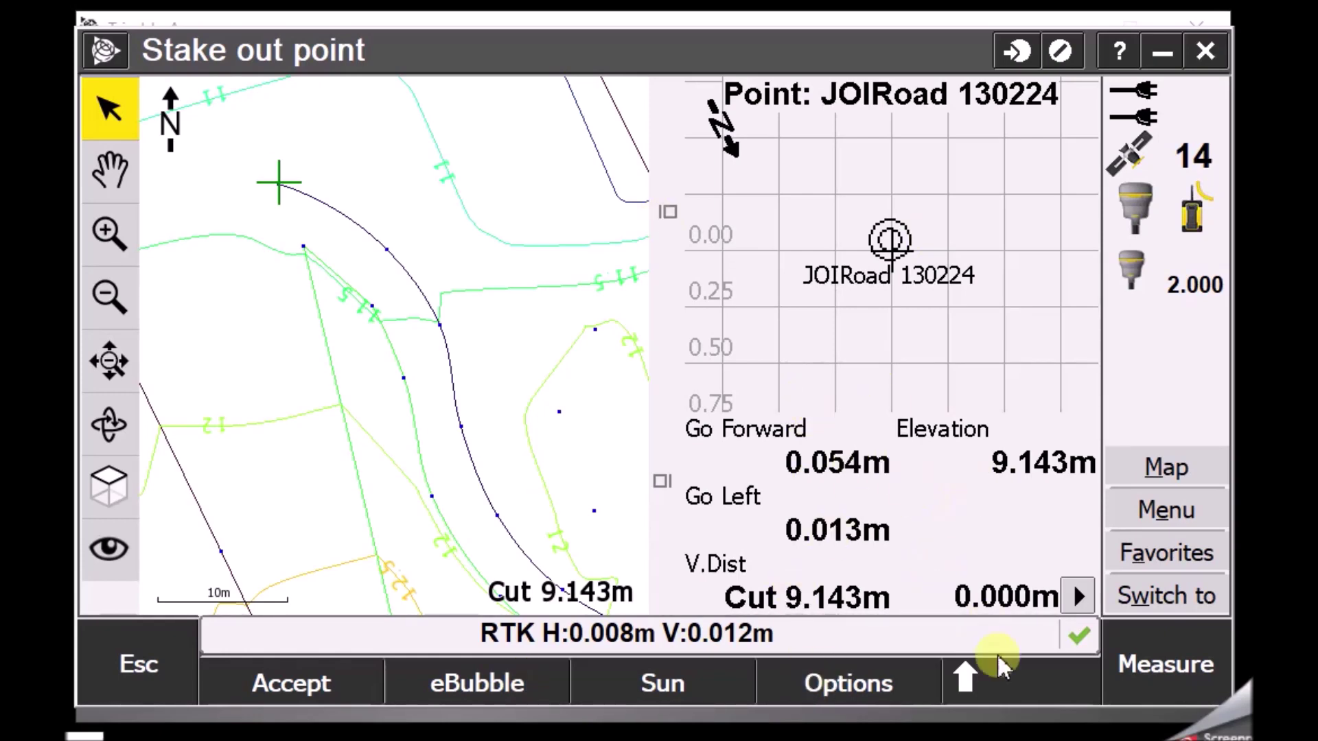
Measure the staked JOIRoad point and store it.
left_click(1183, 651)
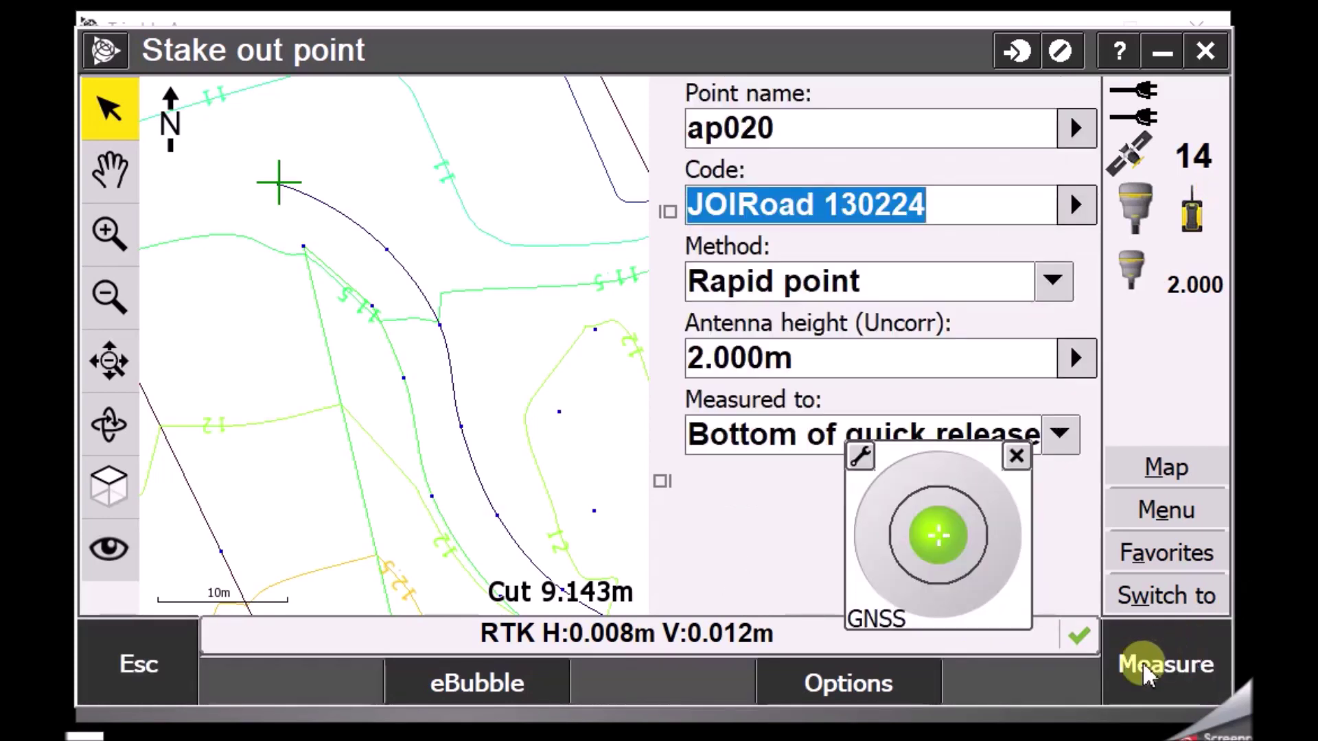
left_click(1153, 679)
left_click(1168, 649)
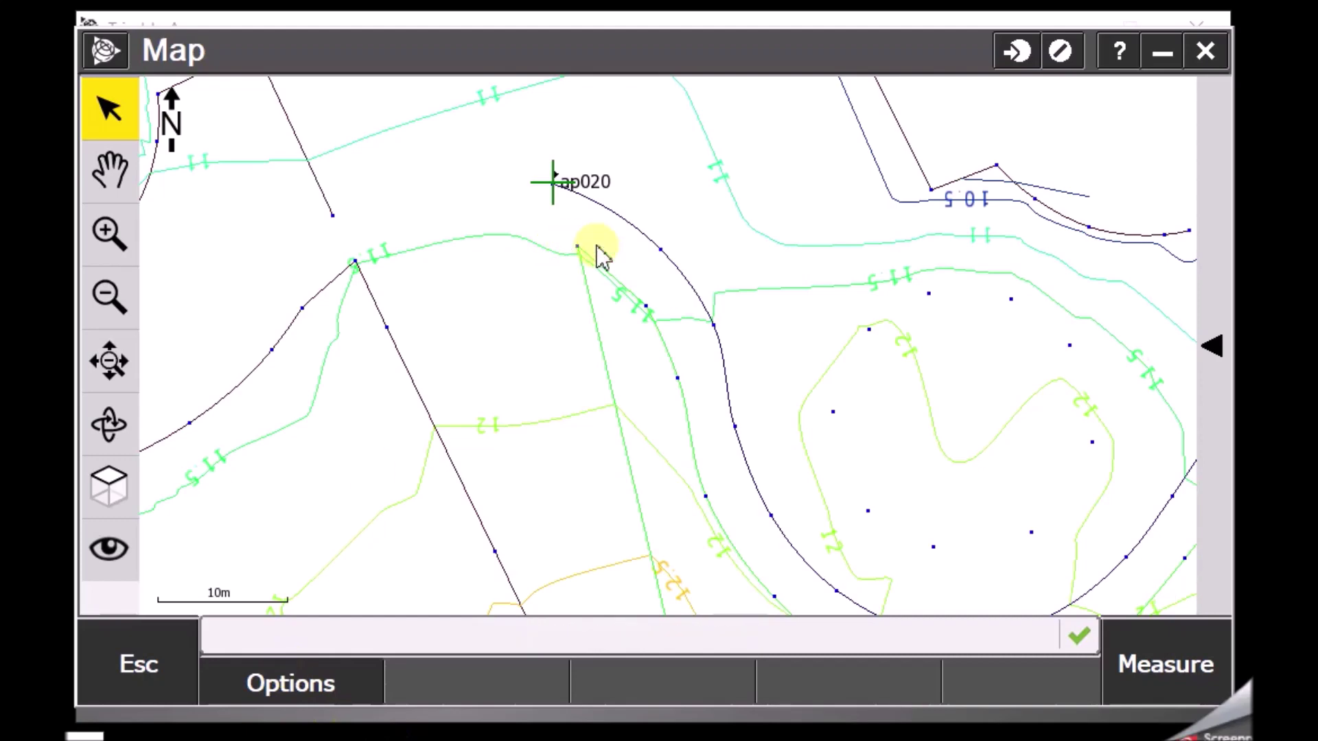
Start staking out station 0+002.430m on the curved JOIRoad line selected in the map.
left_click(637, 237)
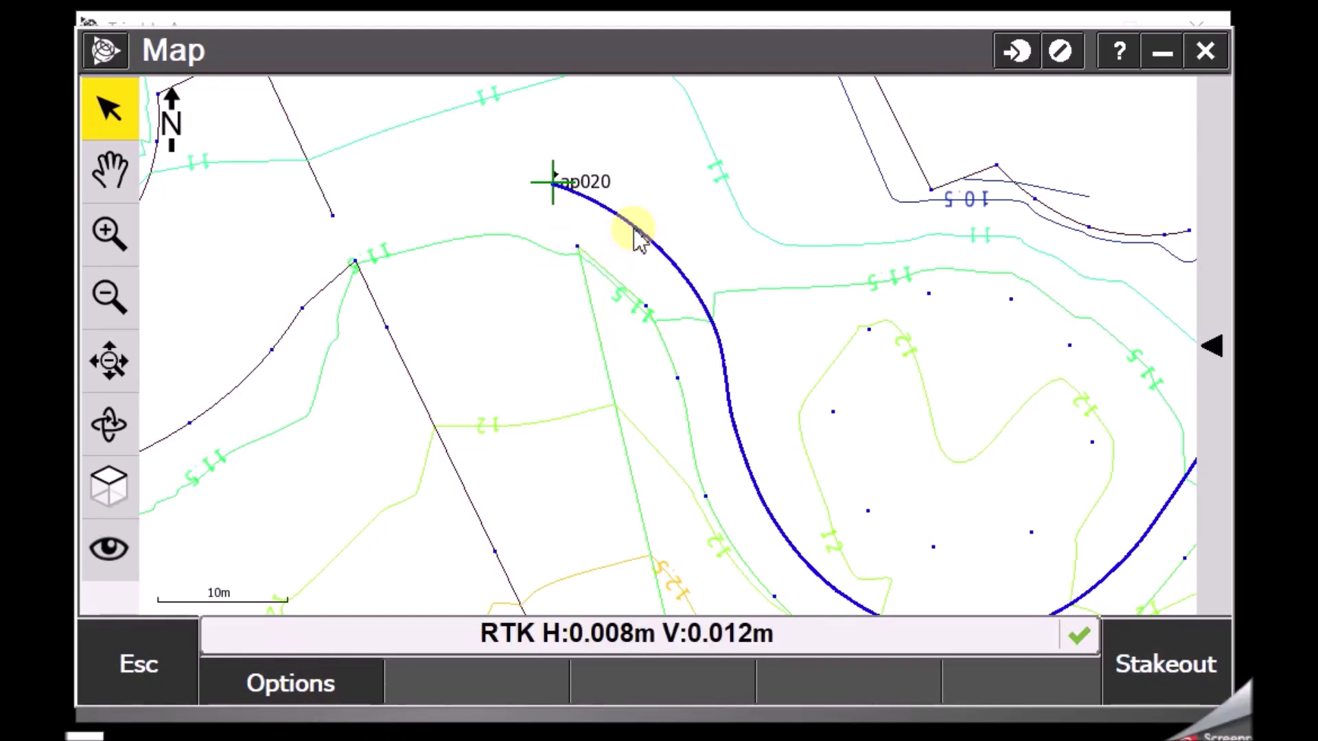
left_click(1171, 681)
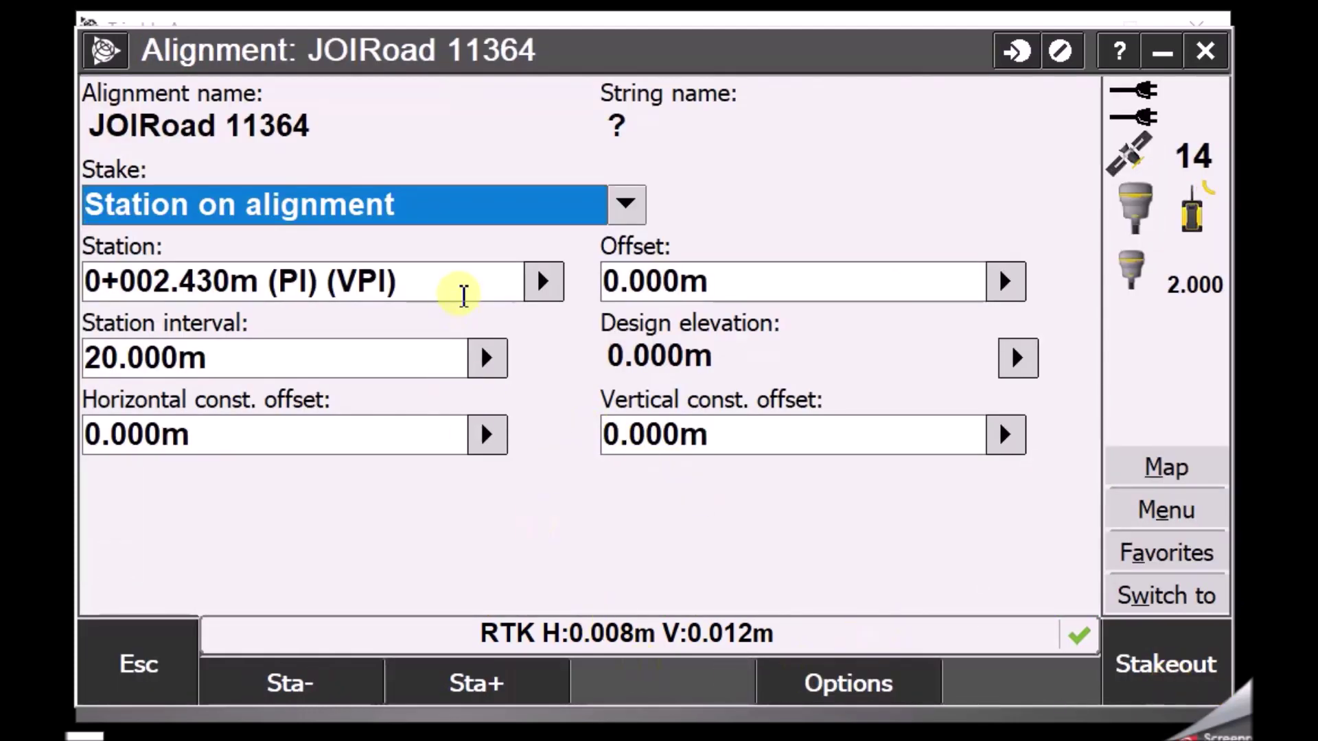
left_click(544, 281)
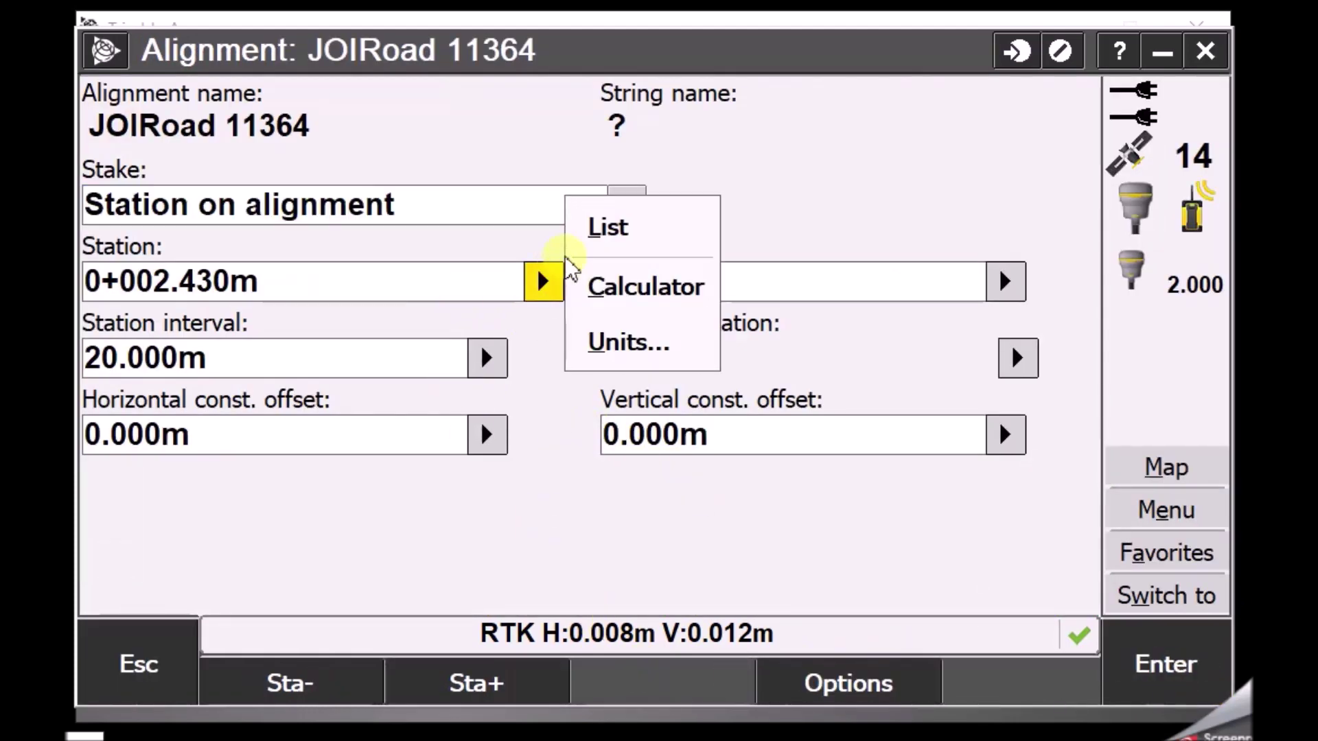
left_click(597, 225)
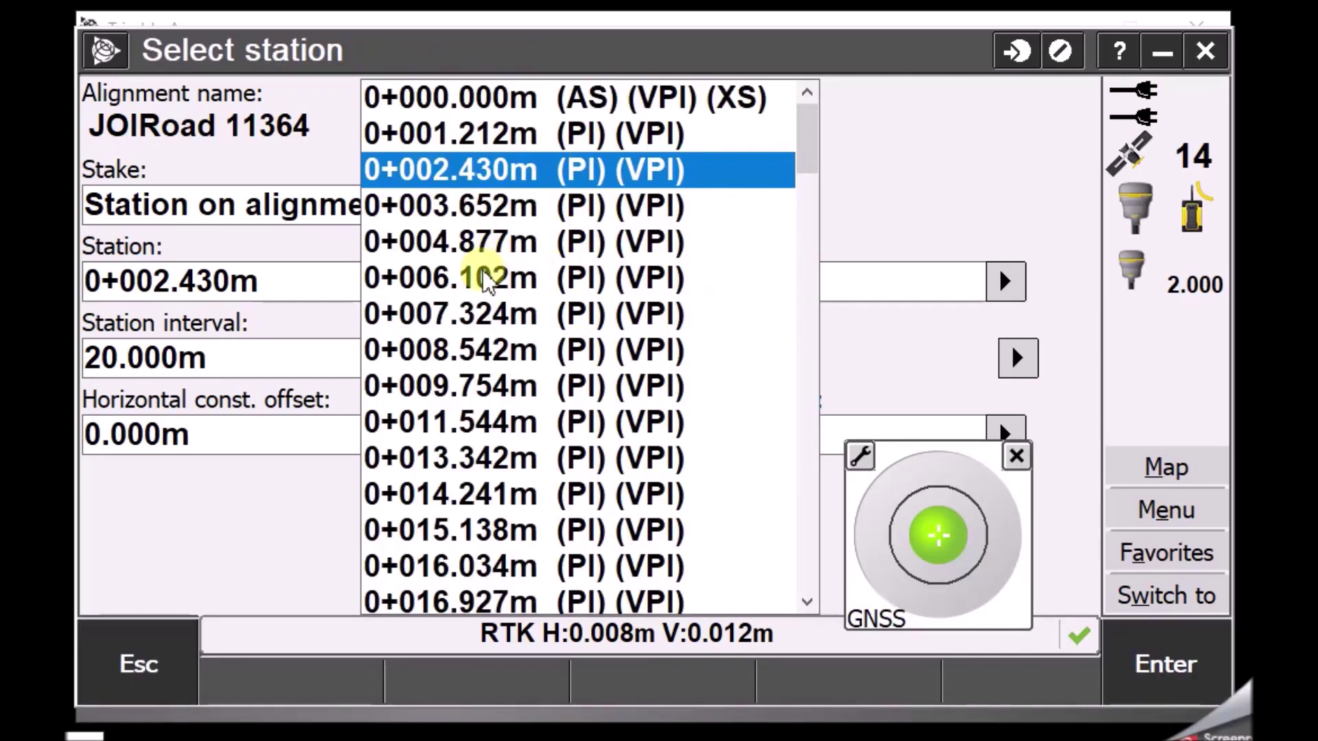
left_click(467, 182)
left_click(1145, 642)
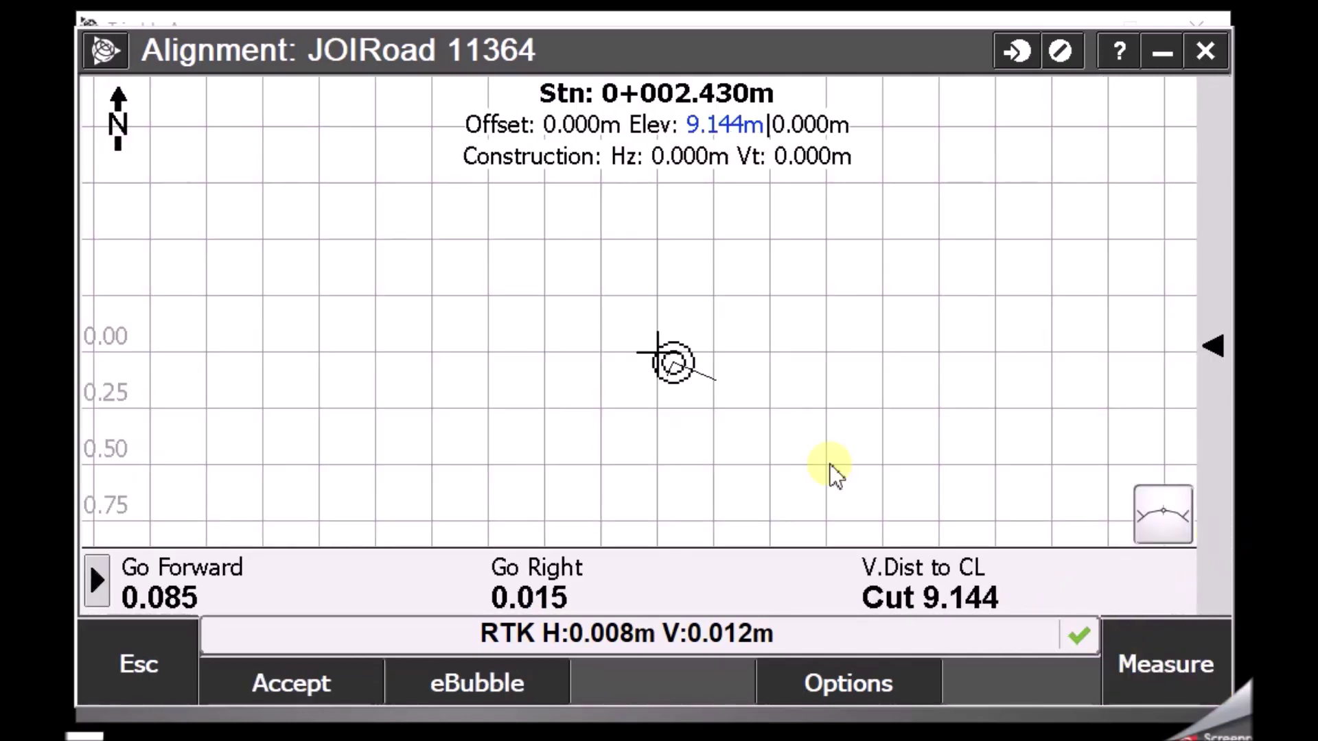
Measure station 0+002.430m and store its staked deltas.
left_click(1165, 680)
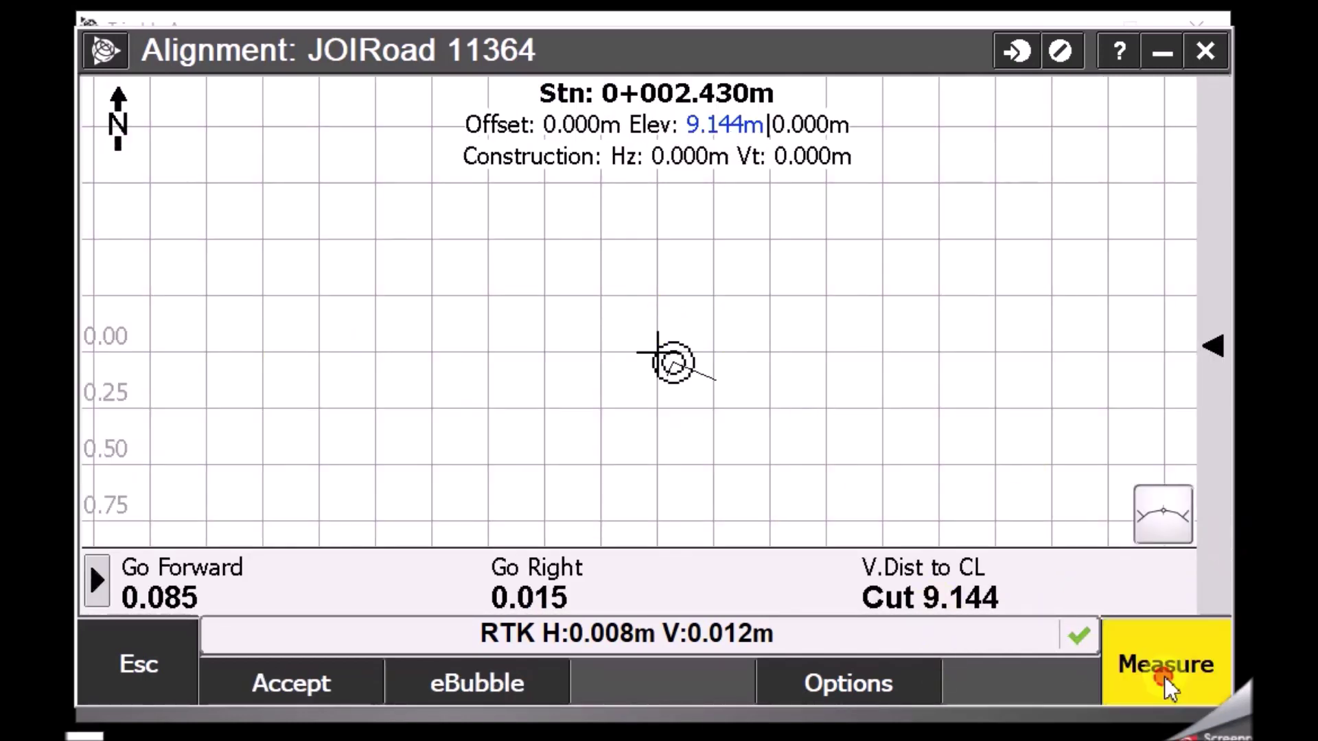
left_click(1216, 653)
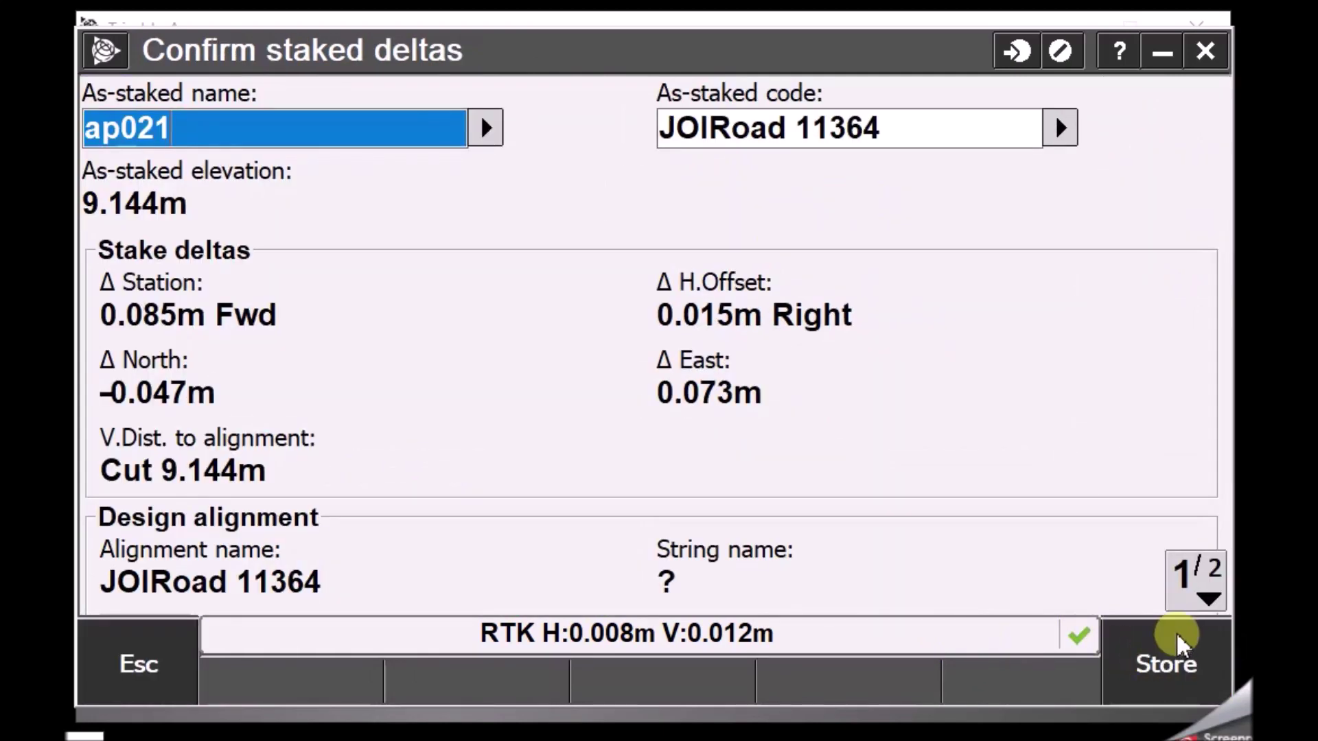
left_click(1180, 664)
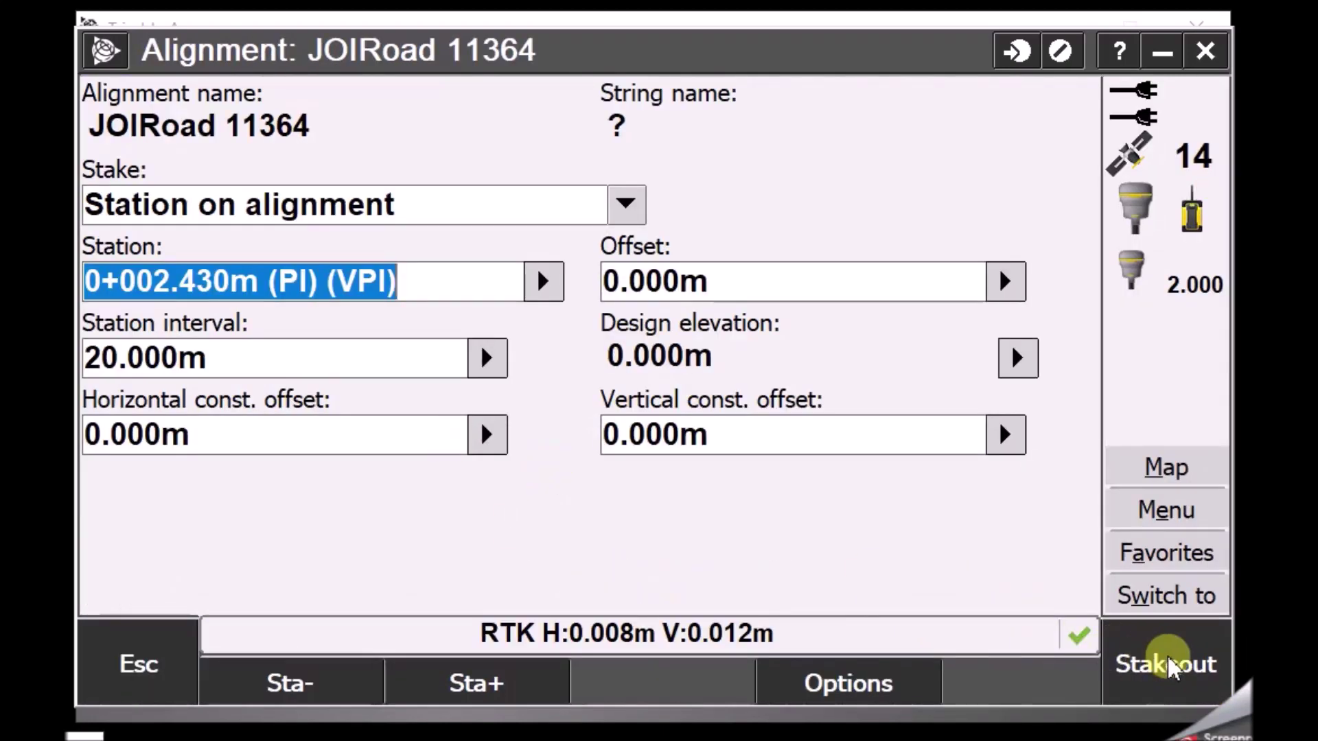
Choose station 0+003.652m on the same alignment and start its stakeout.
left_click(543, 282)
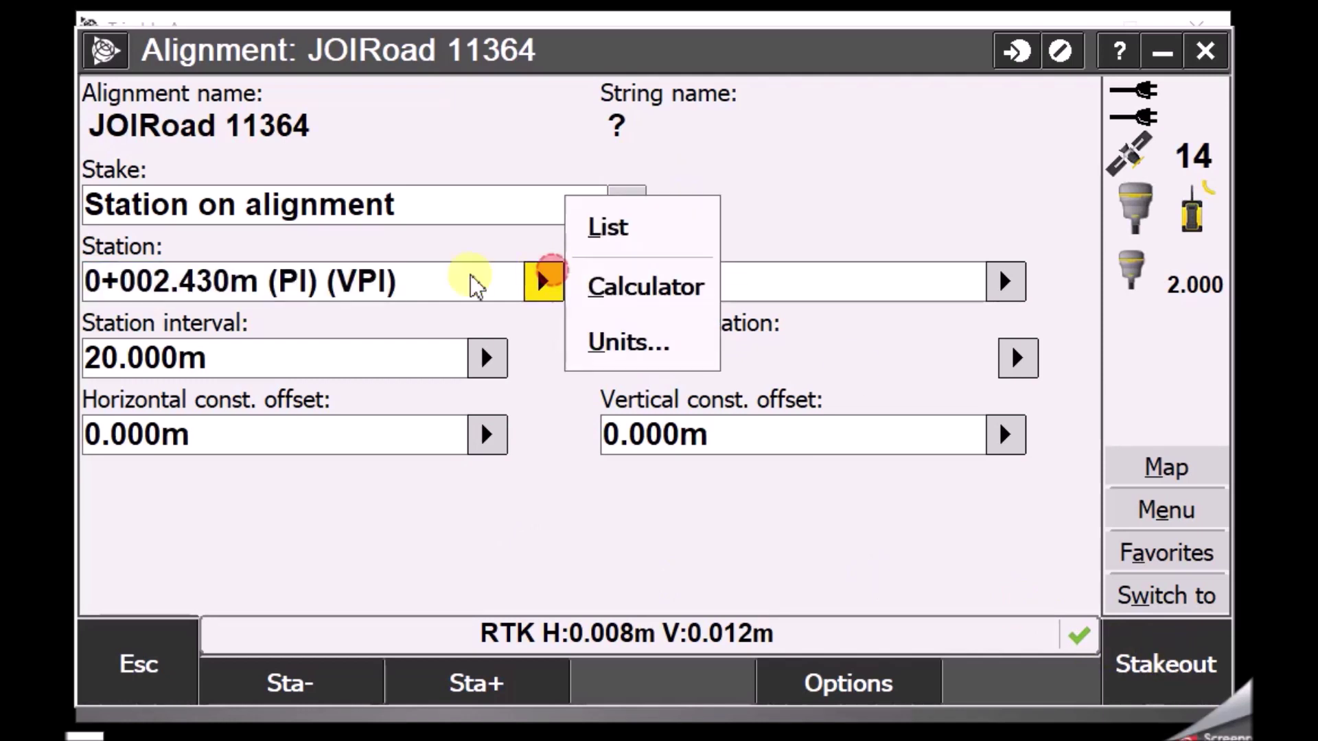
left_click(592, 230)
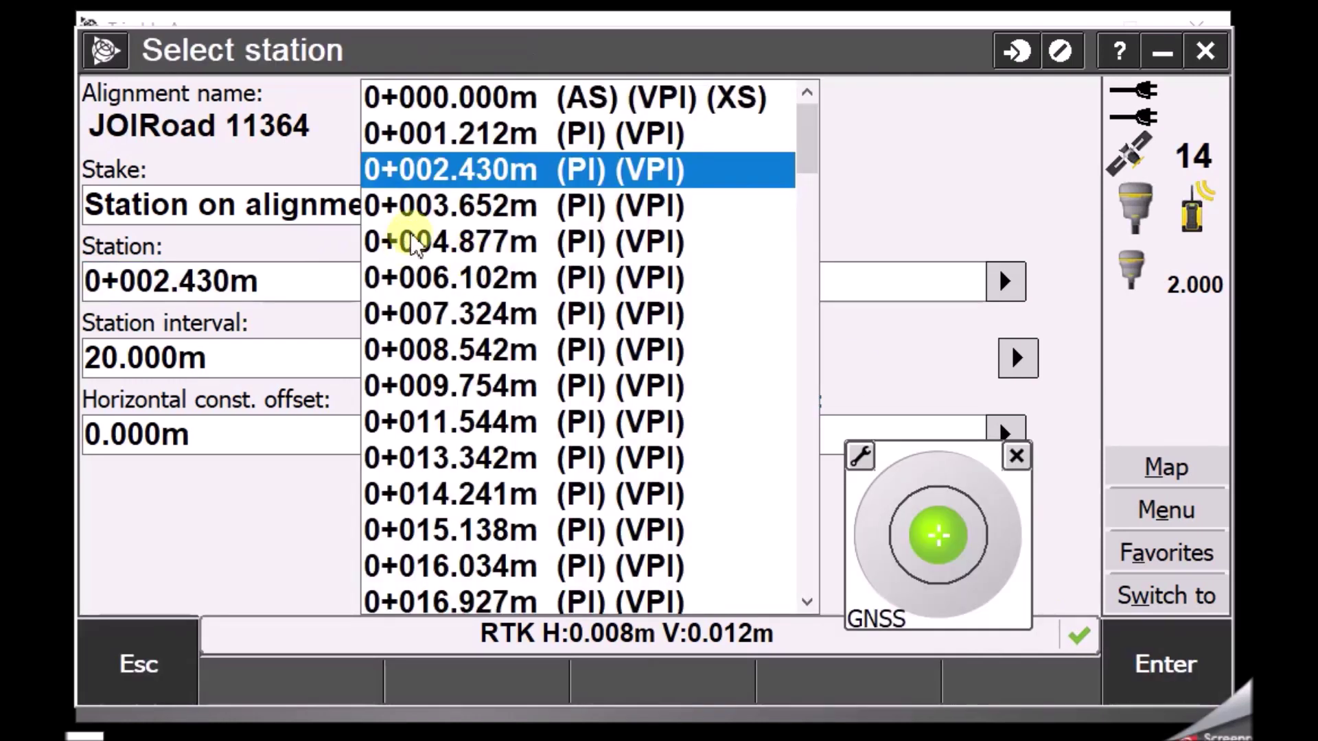
left_click(432, 214)
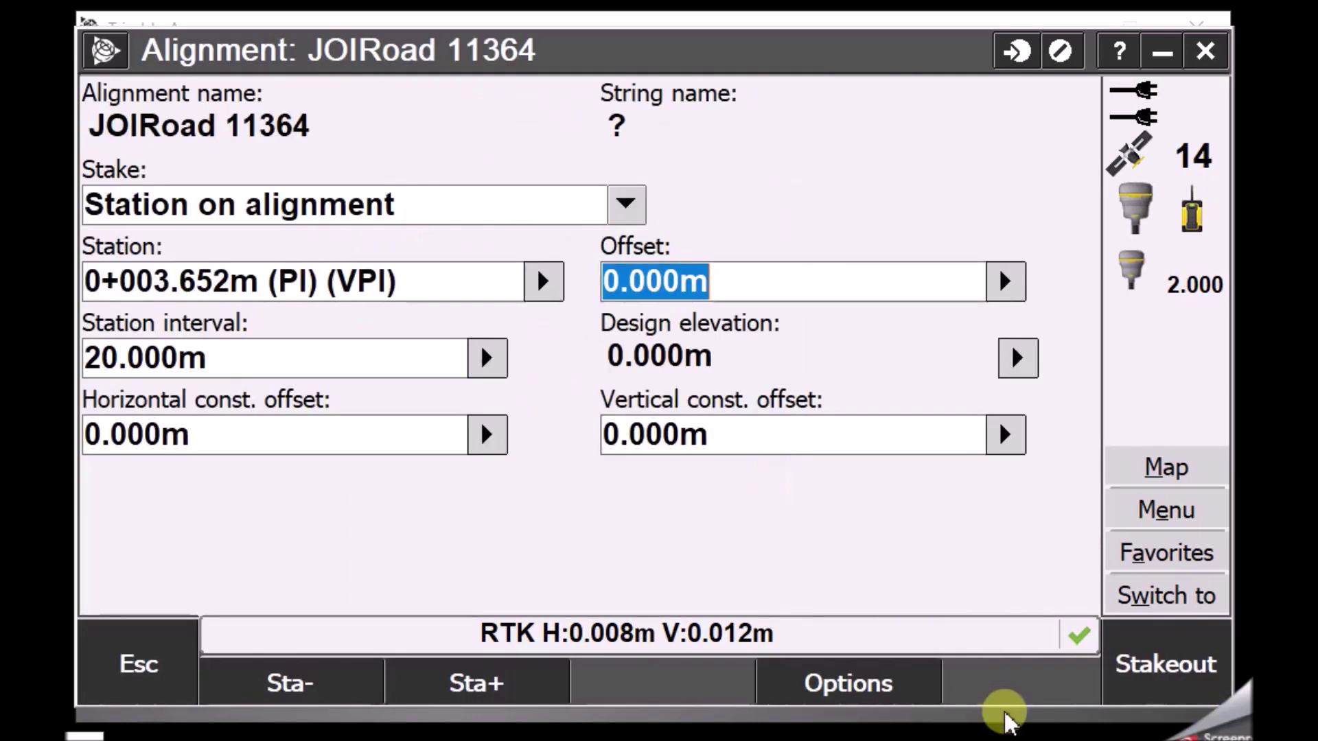
left_click(1143, 648)
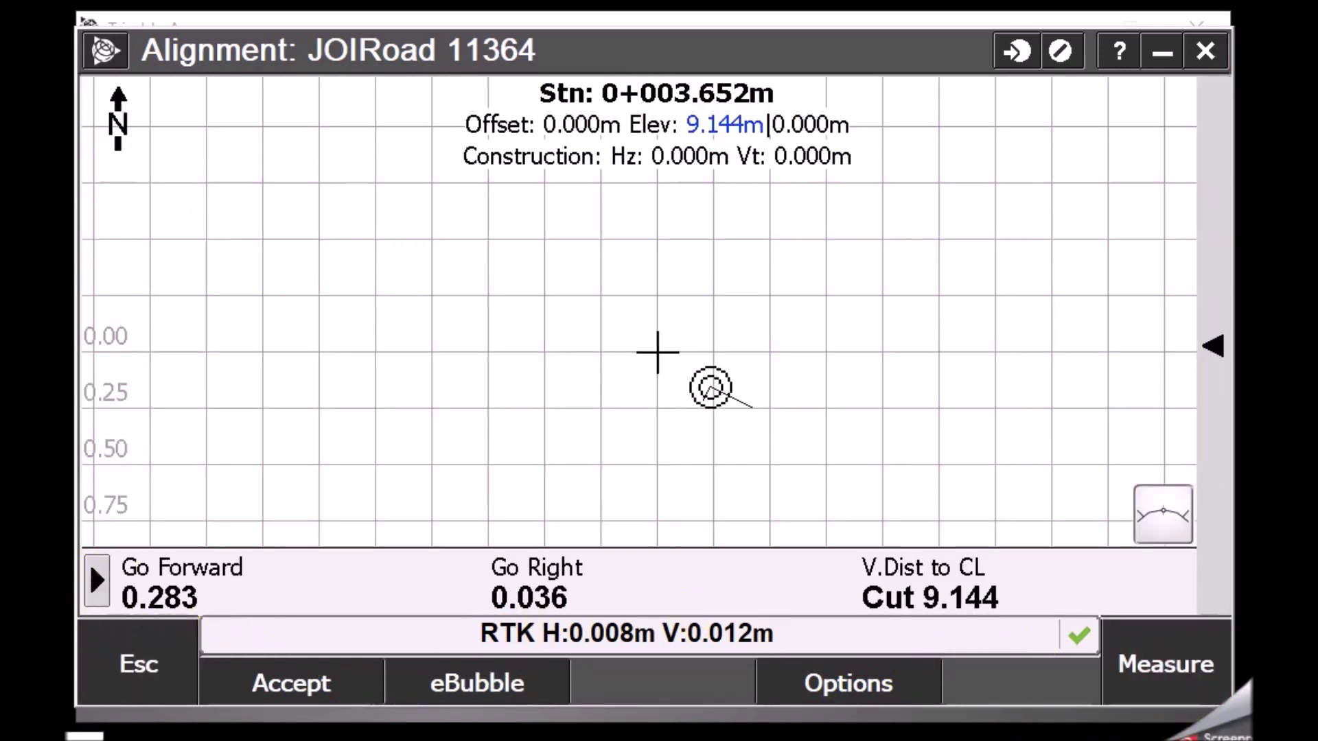
Measure station 0+003.652m and store its staked deltas.
left_click(1143, 665)
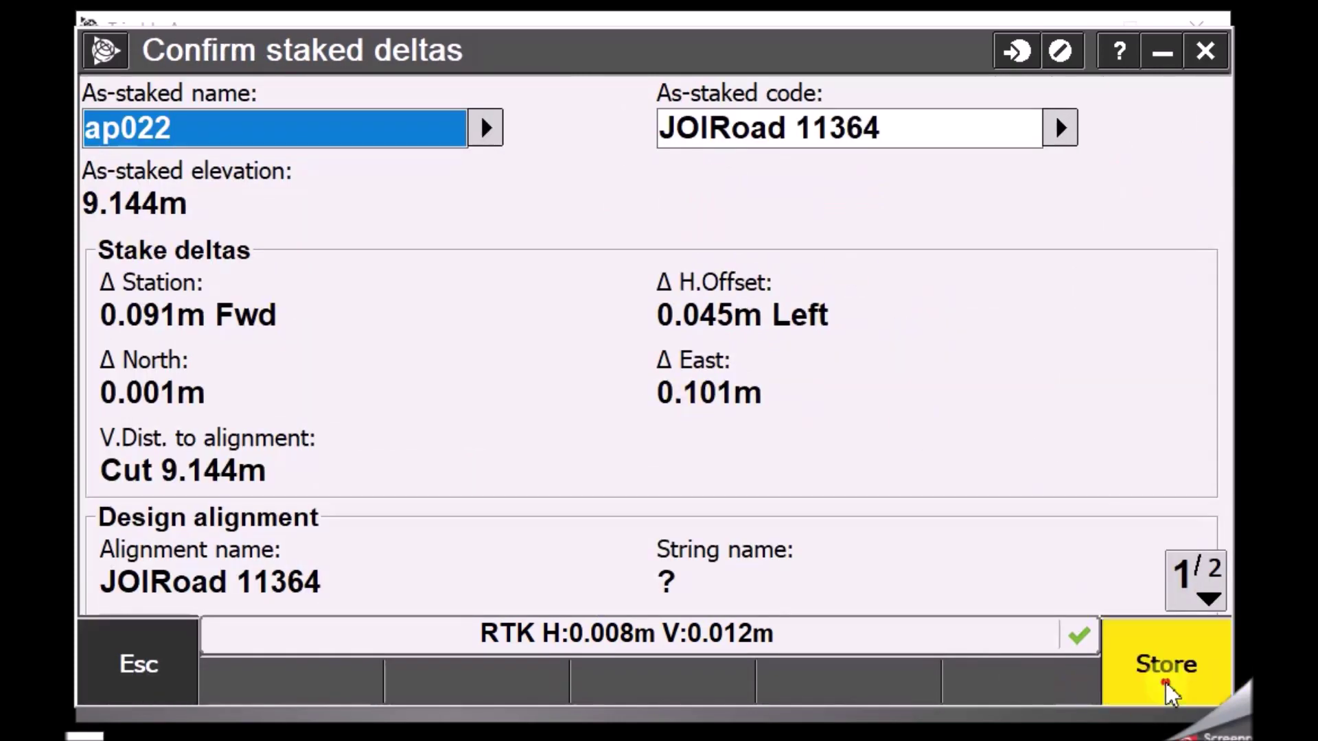
left_click(1167, 667)
left_click(1150, 665)
Examine the stored staked points along the curved JOIRoad line on the map.
left_click(1167, 474)
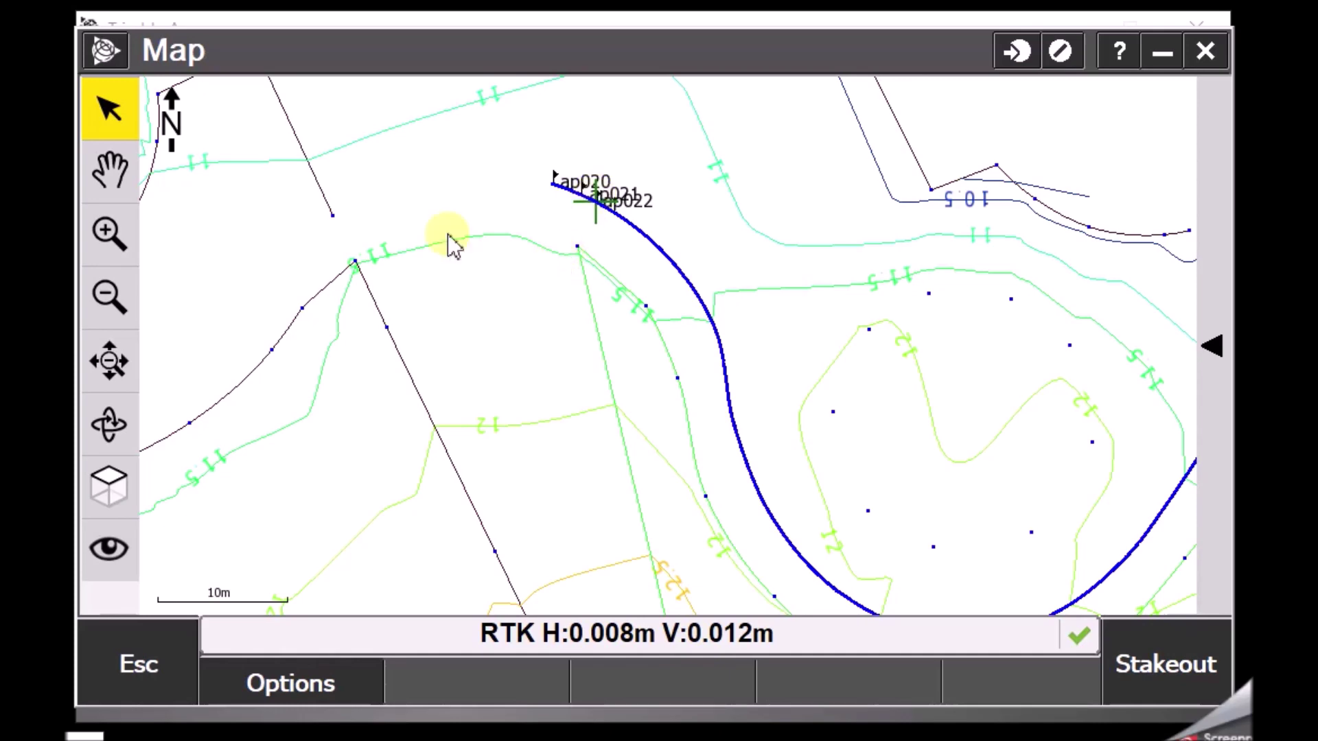
left_click(108, 235)
left_click(531, 156)
left_click(110, 170)
left_click_drag(326, 181, 503, 275)
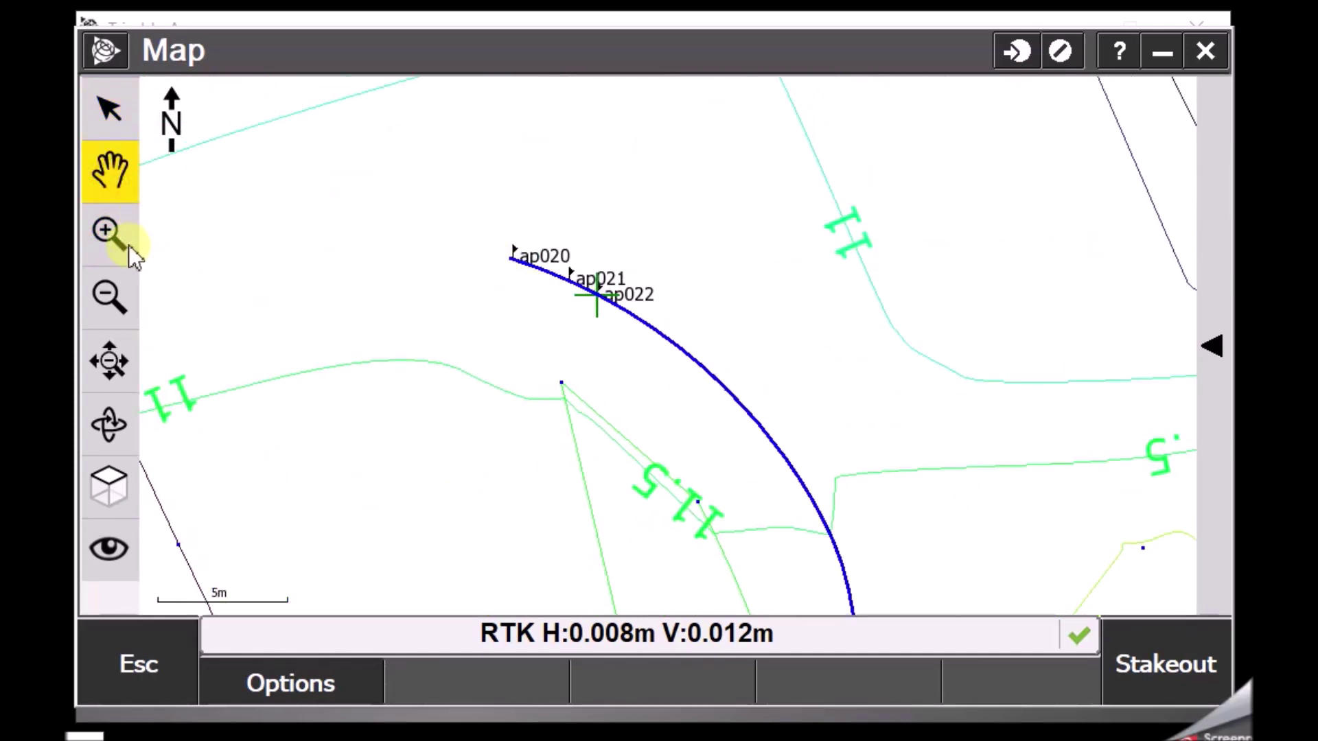
left_click(109, 235)
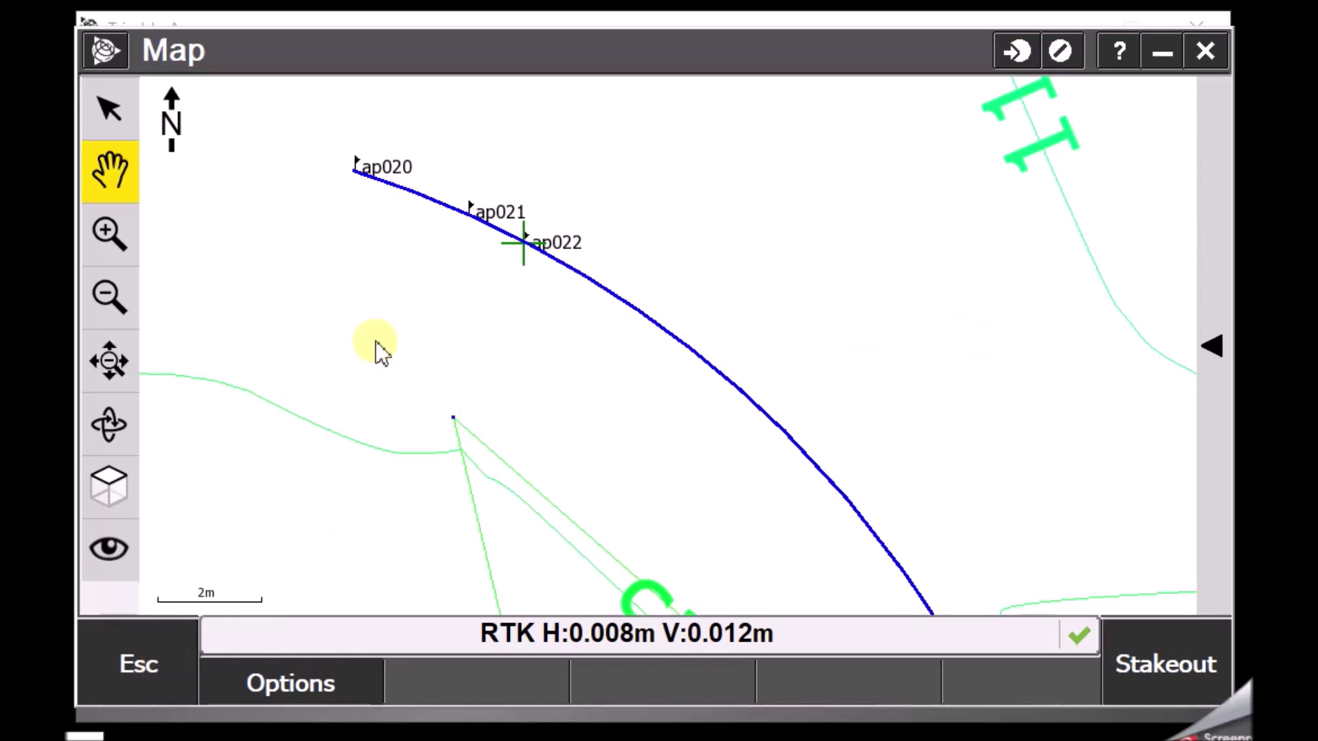
Open the SHP job's properties and add DTM.ttm from the BGF folder to its list of active map files.
left_click(104, 365)
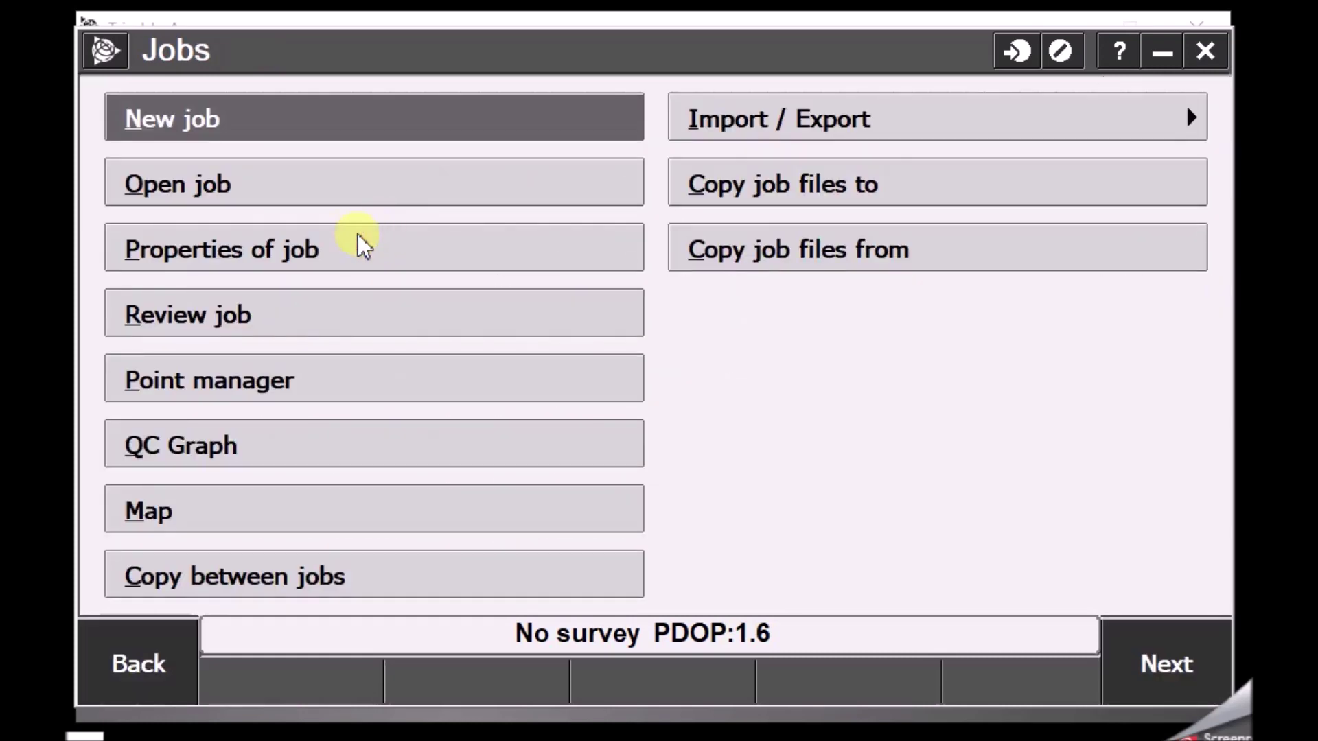
left_click(336, 246)
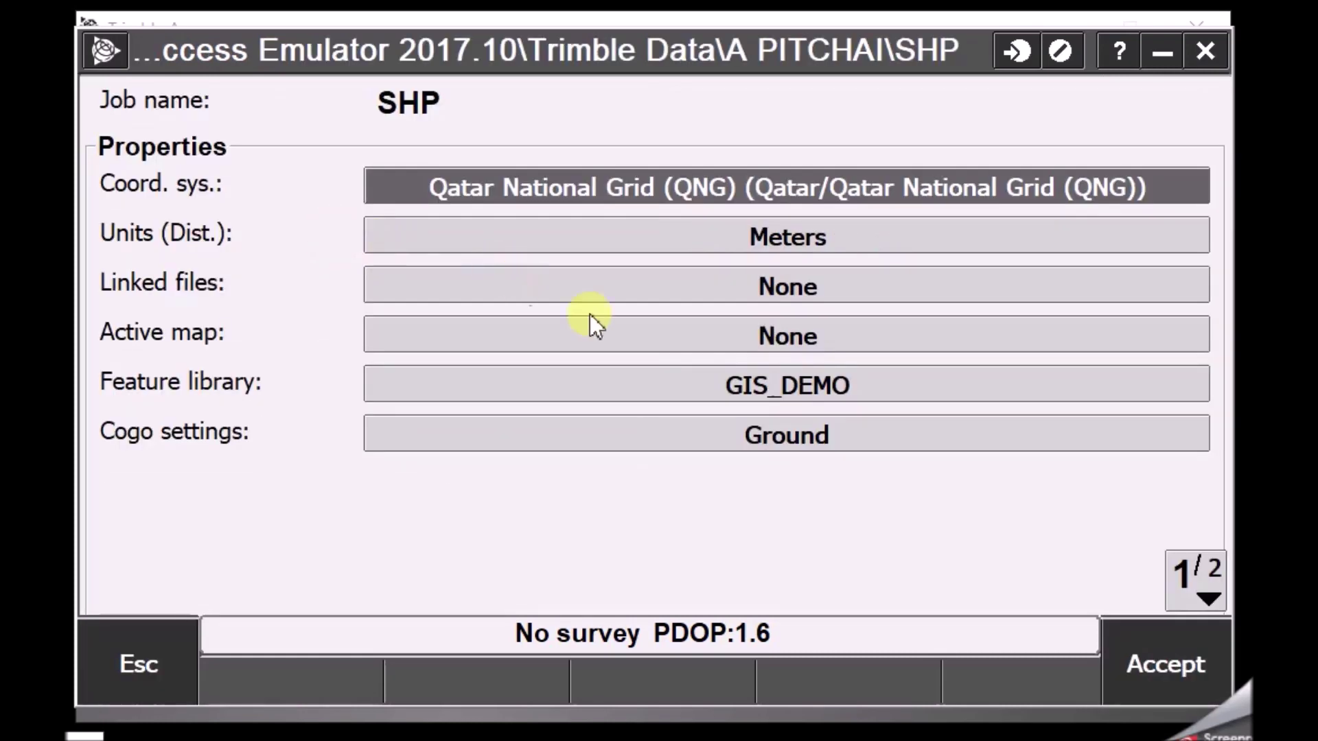
left_click(808, 334)
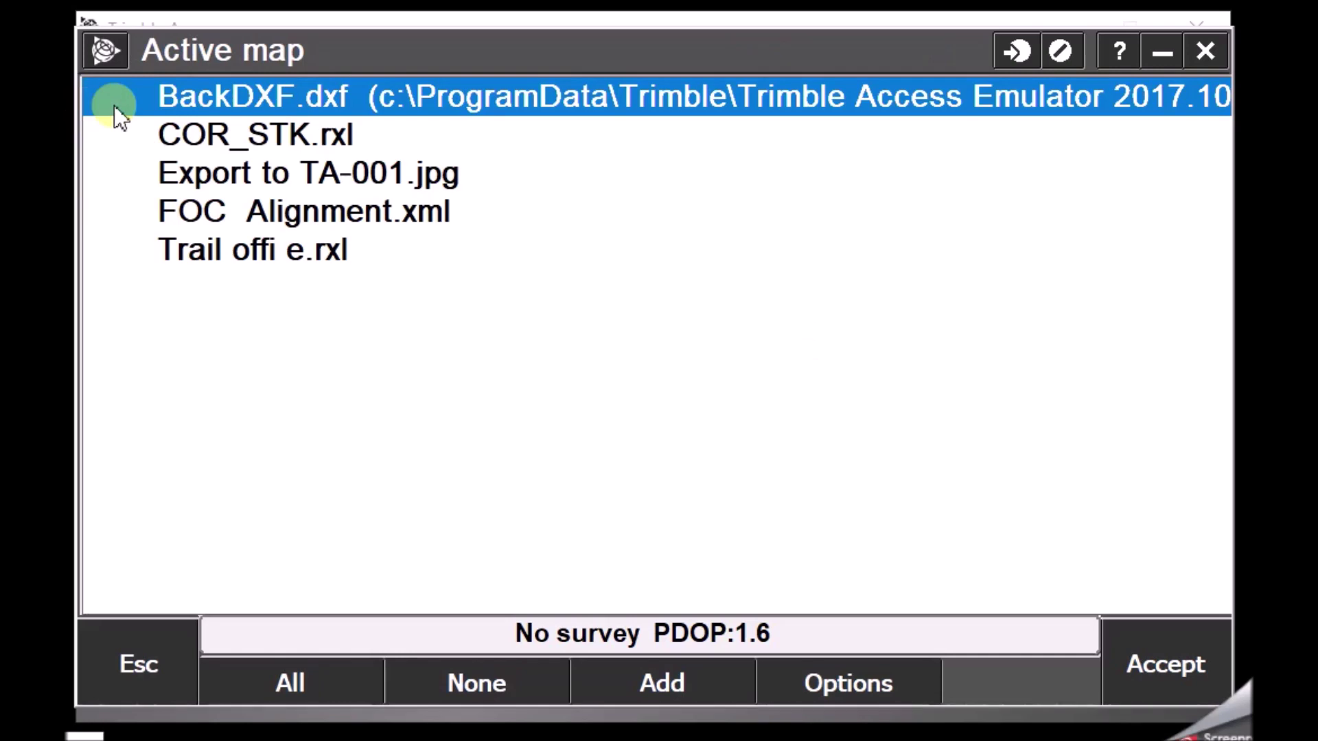
left_click(670, 677)
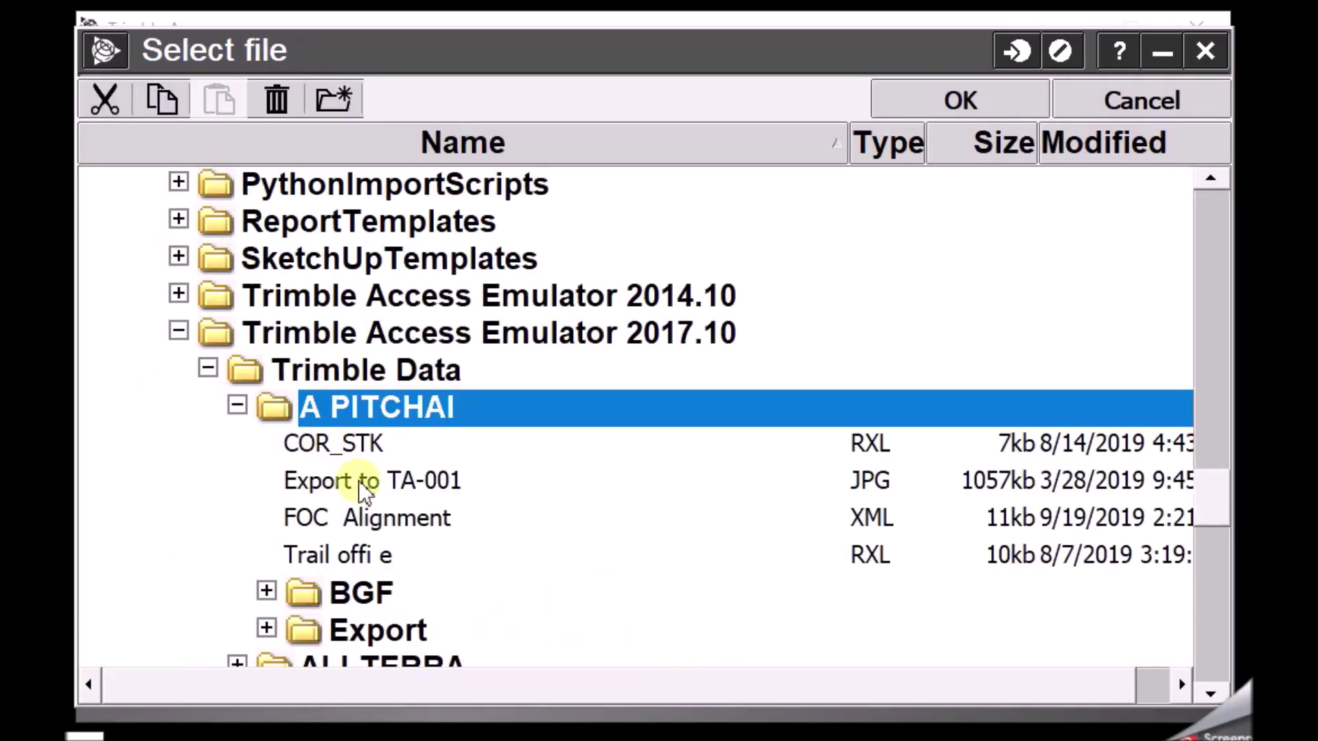
left_click(267, 591)
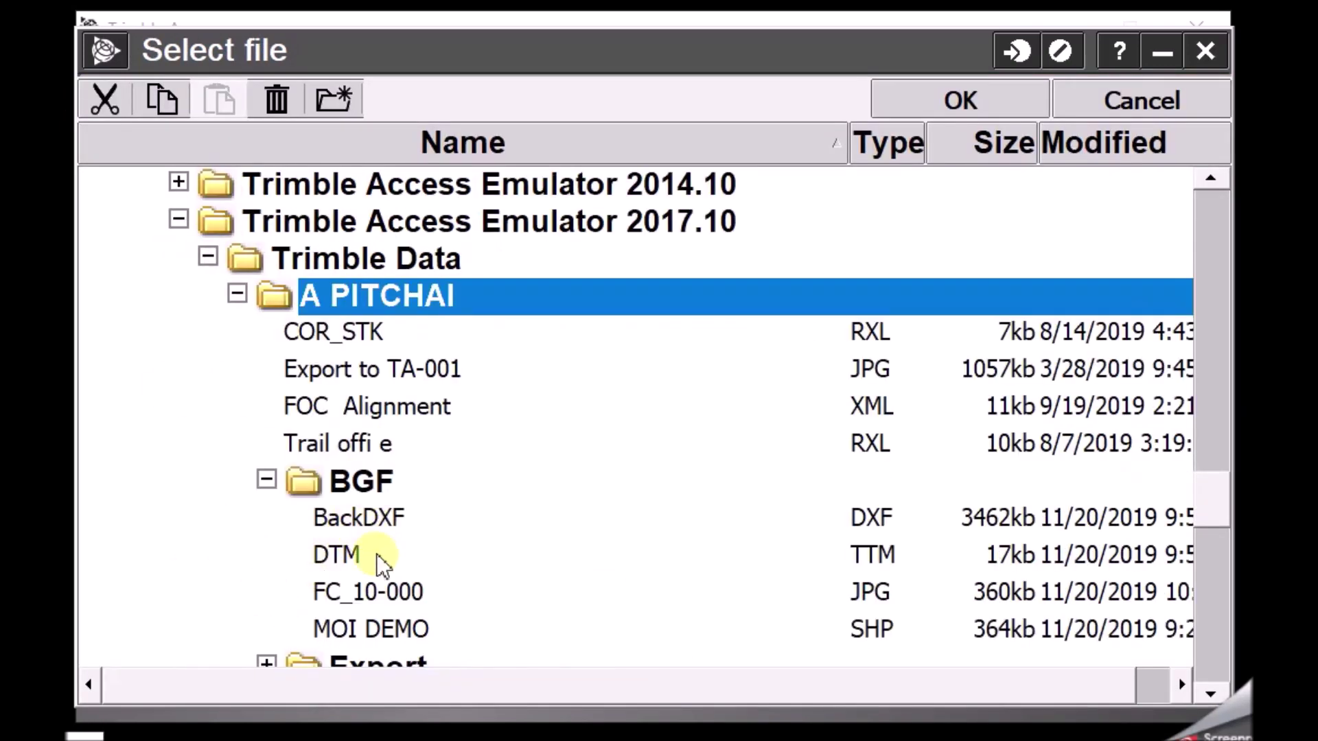
double_click(329, 558)
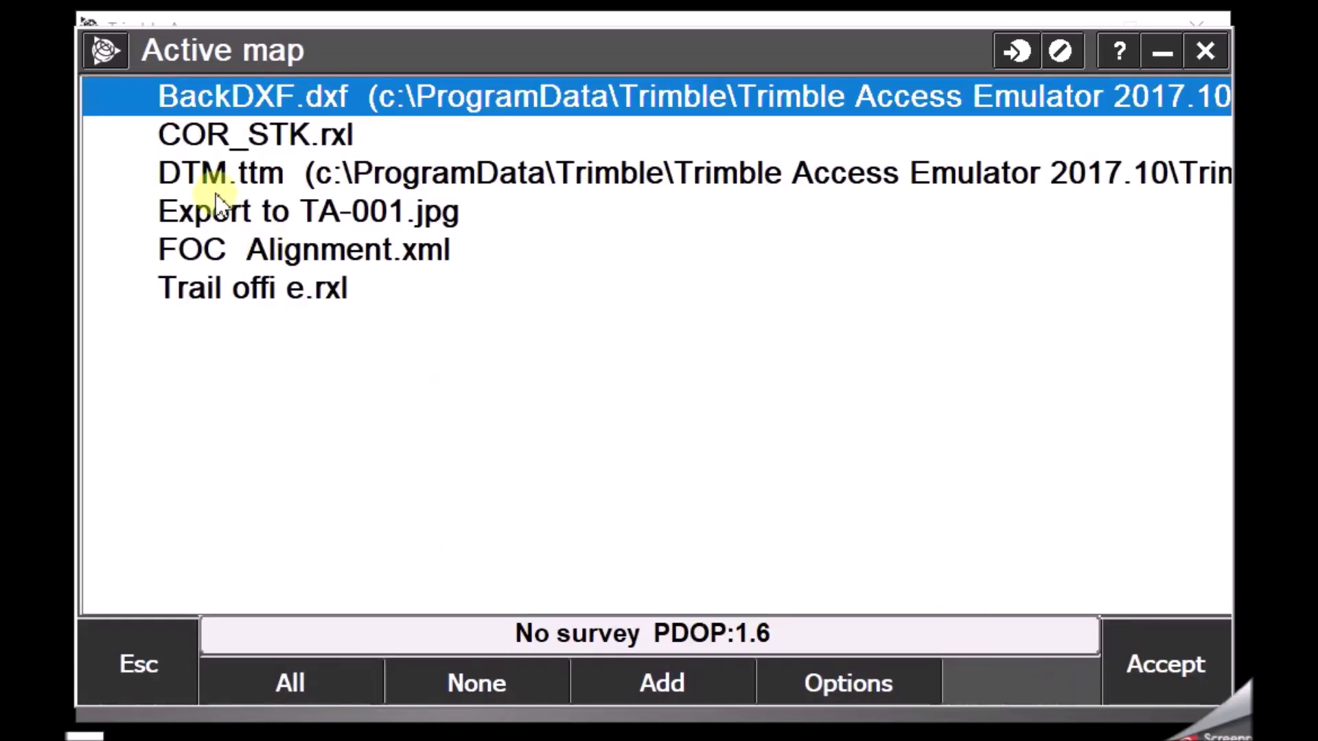
Activate DTM.ttm and BackDXF.dxf as the job's background maps and save the job properties.
left_click(137, 175)
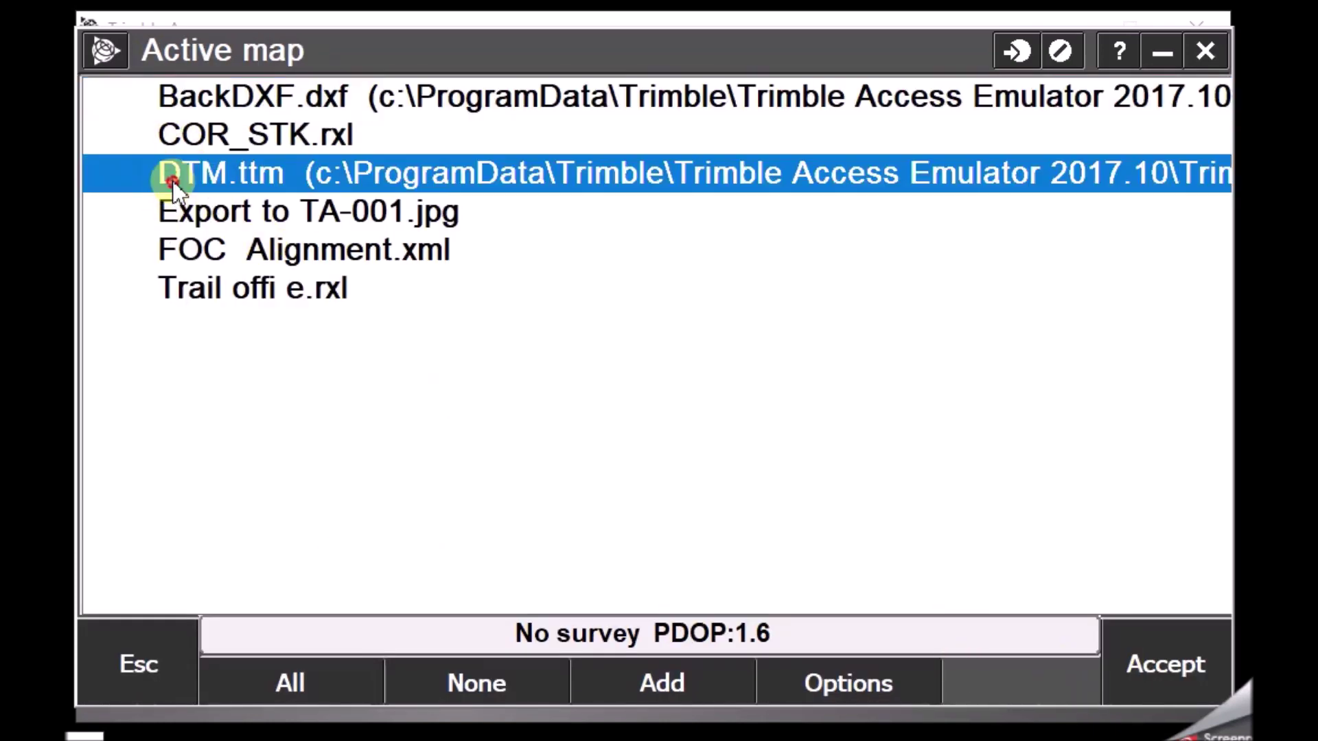
left_click(134, 100)
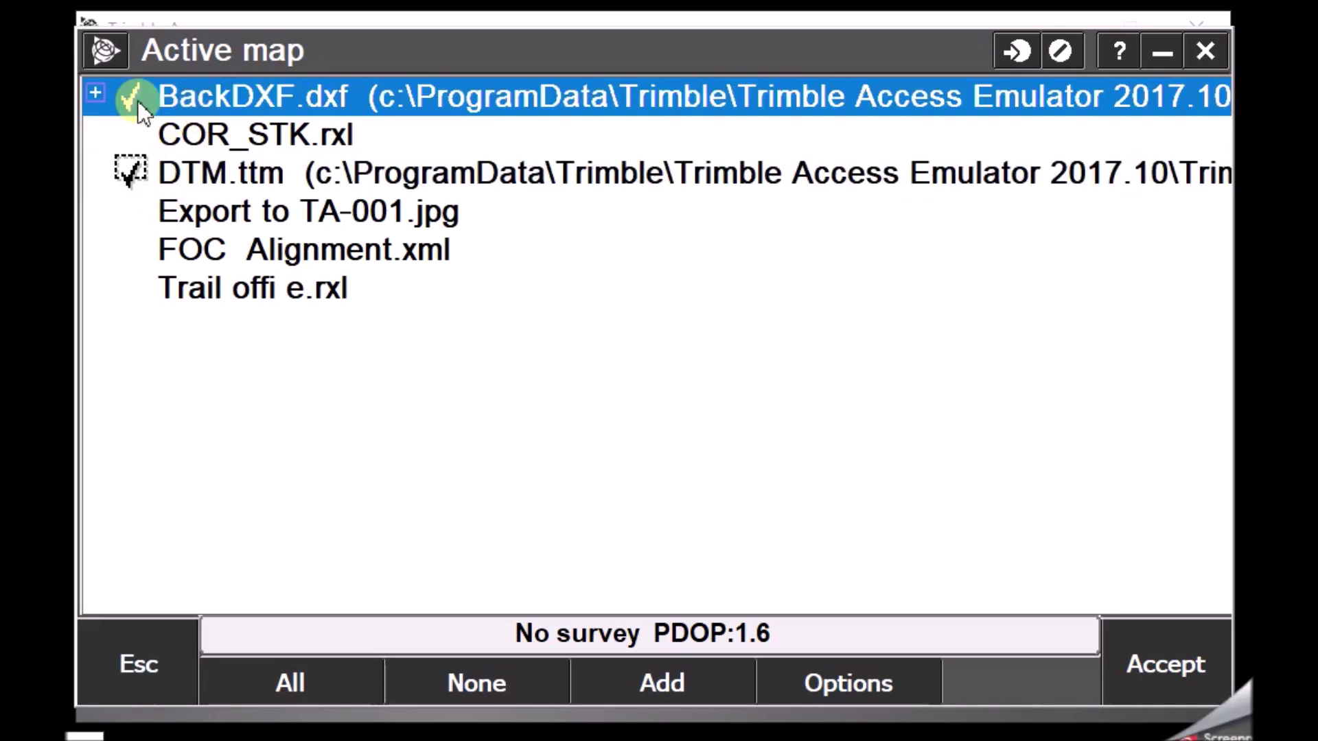
left_click(1174, 669)
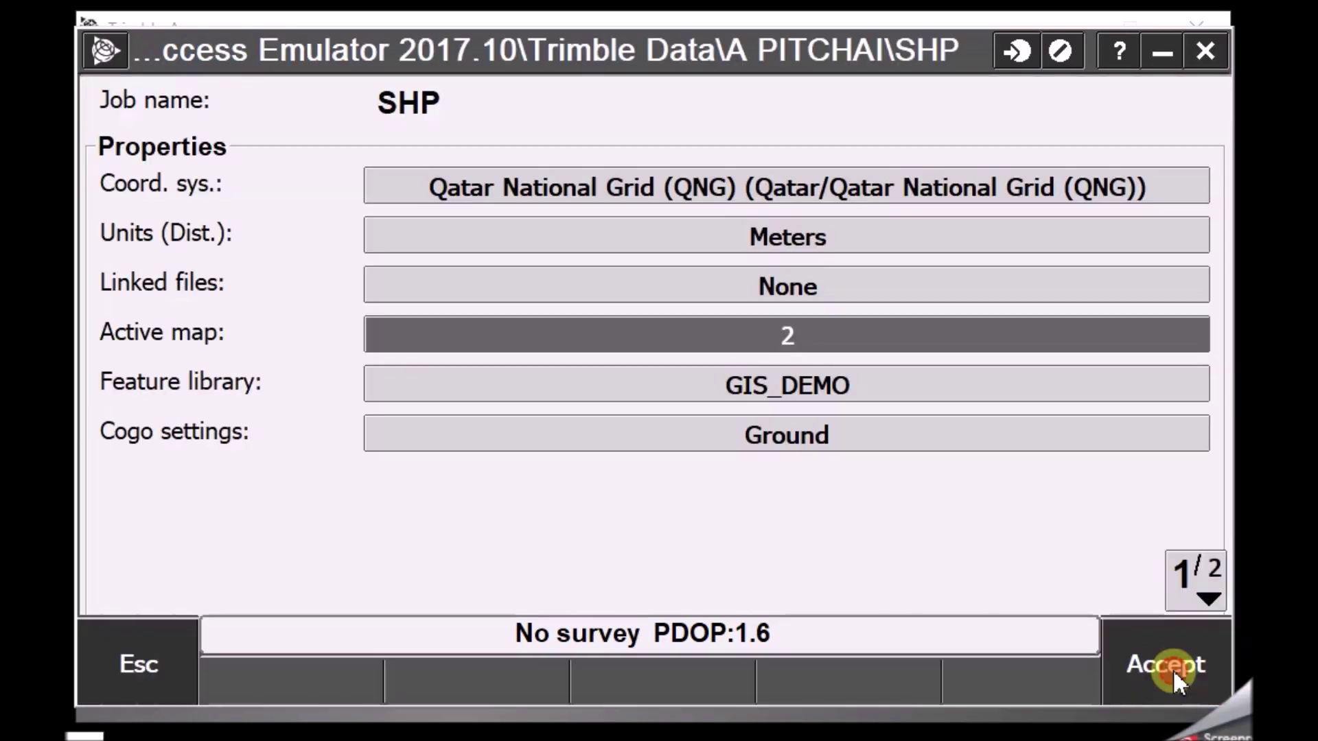
left_click(1163, 668)
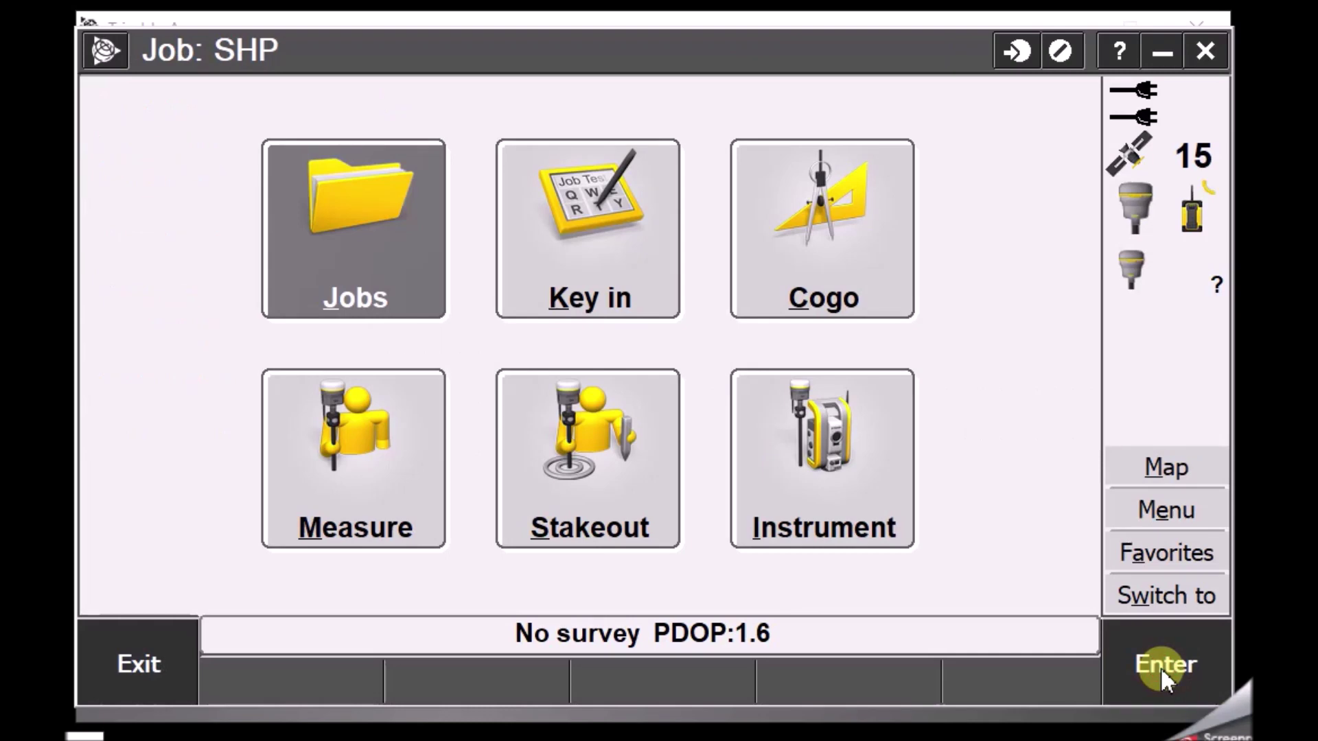
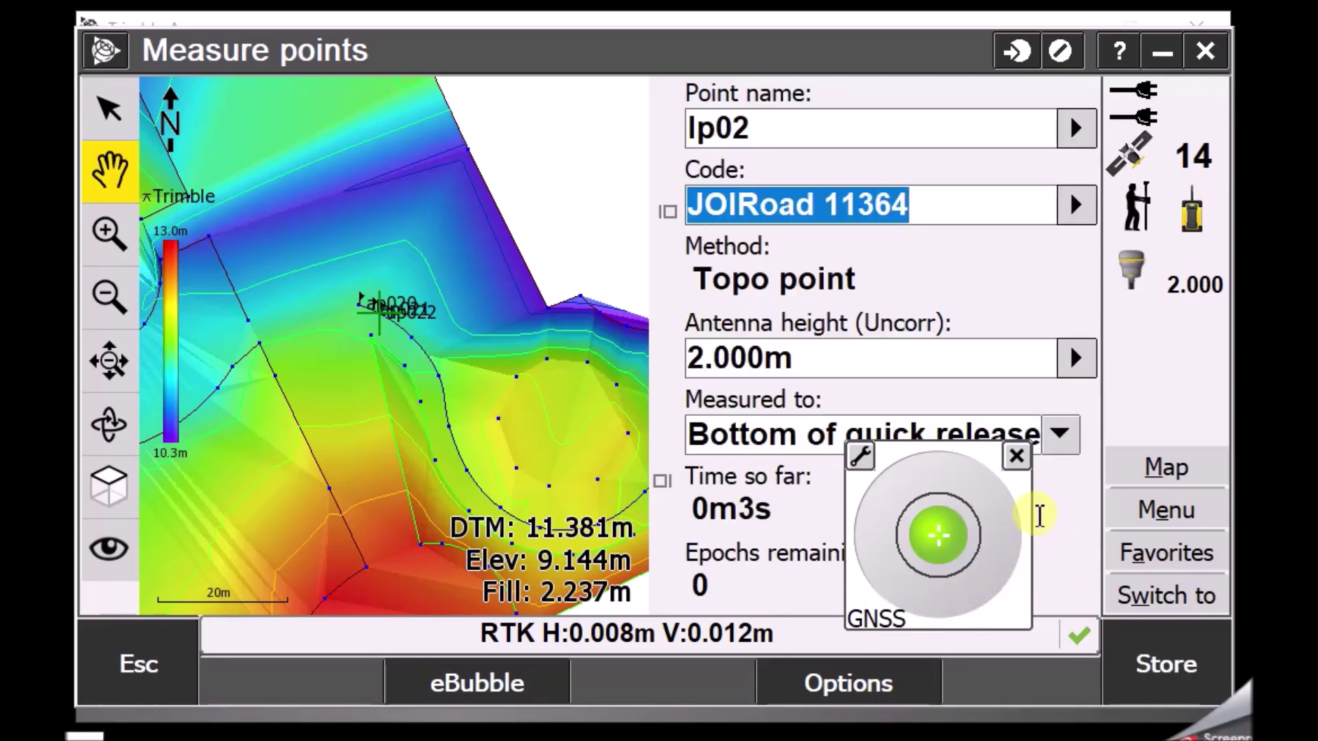
Store the measured topo point lp02 with code JOIRoad 11364 and leave the map.
left_click(1167, 662)
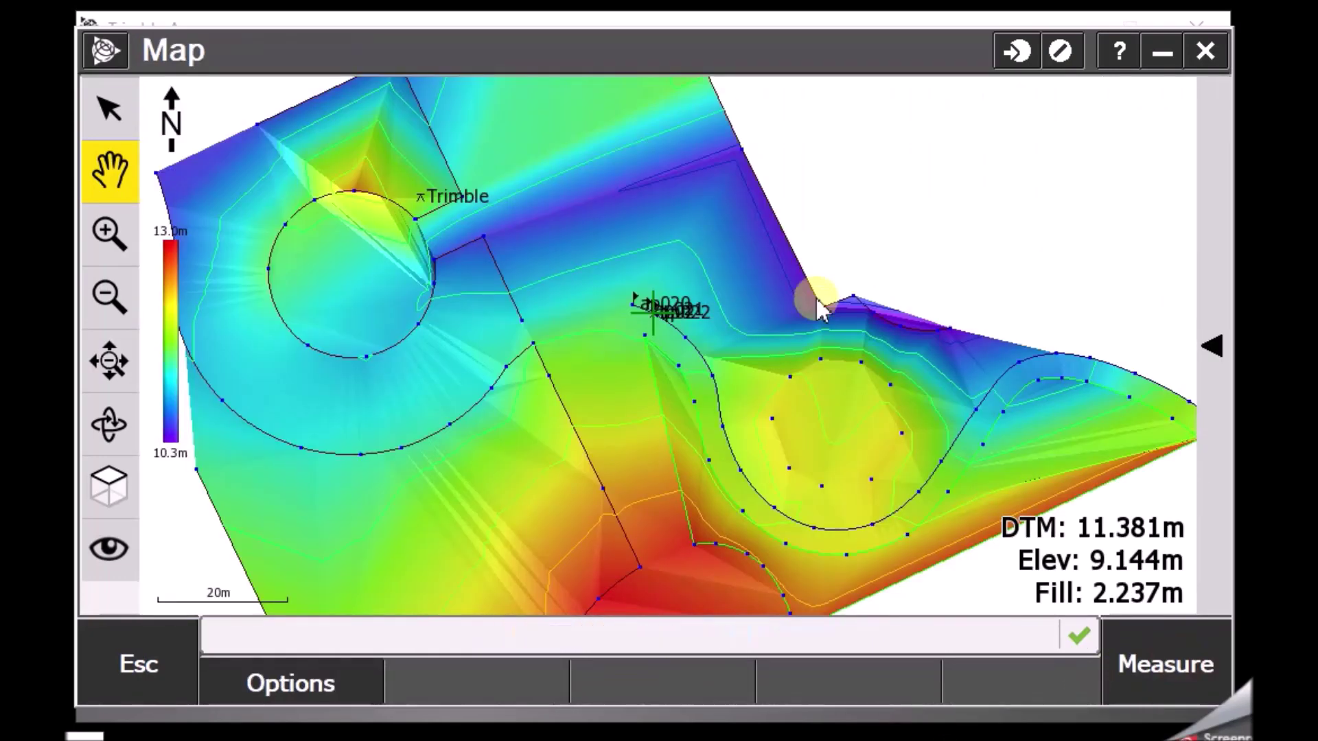
left_click(193, 669)
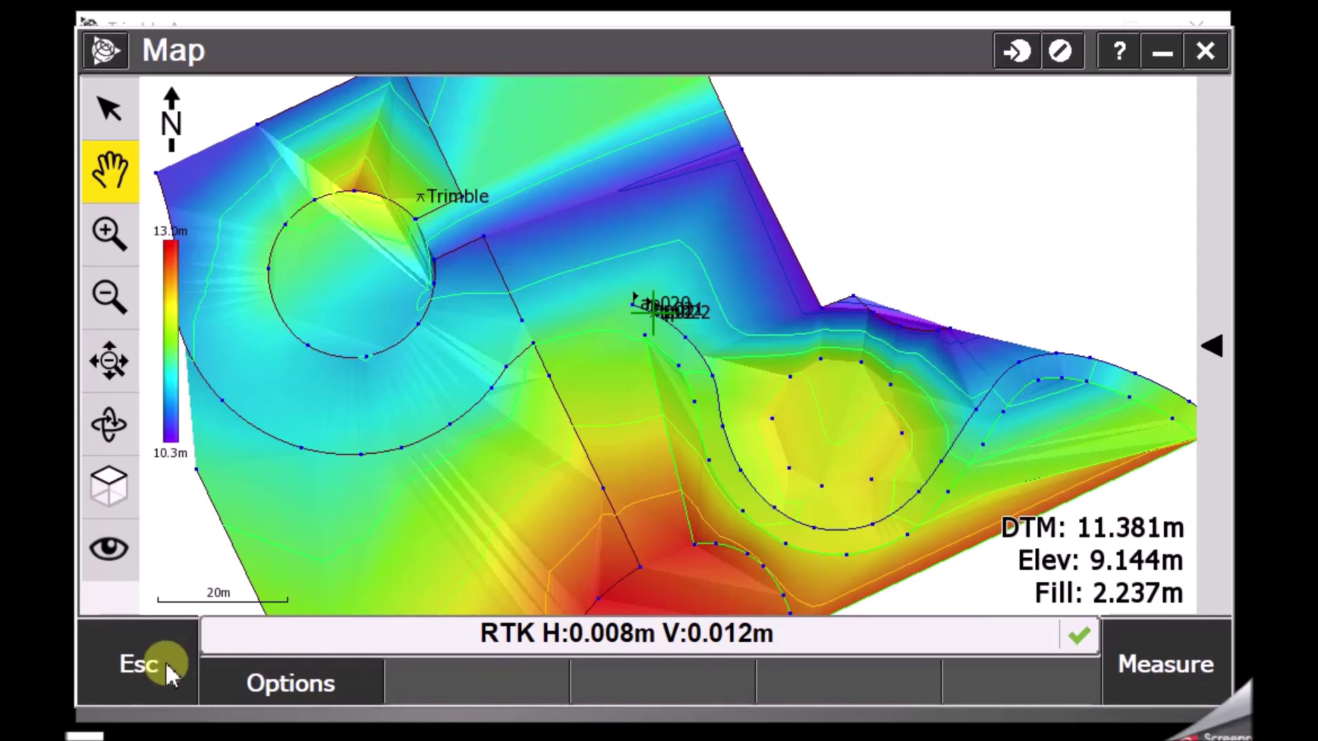
Open a DTM stakeout and set the as-staked name to DTM-001.
left_click(582, 446)
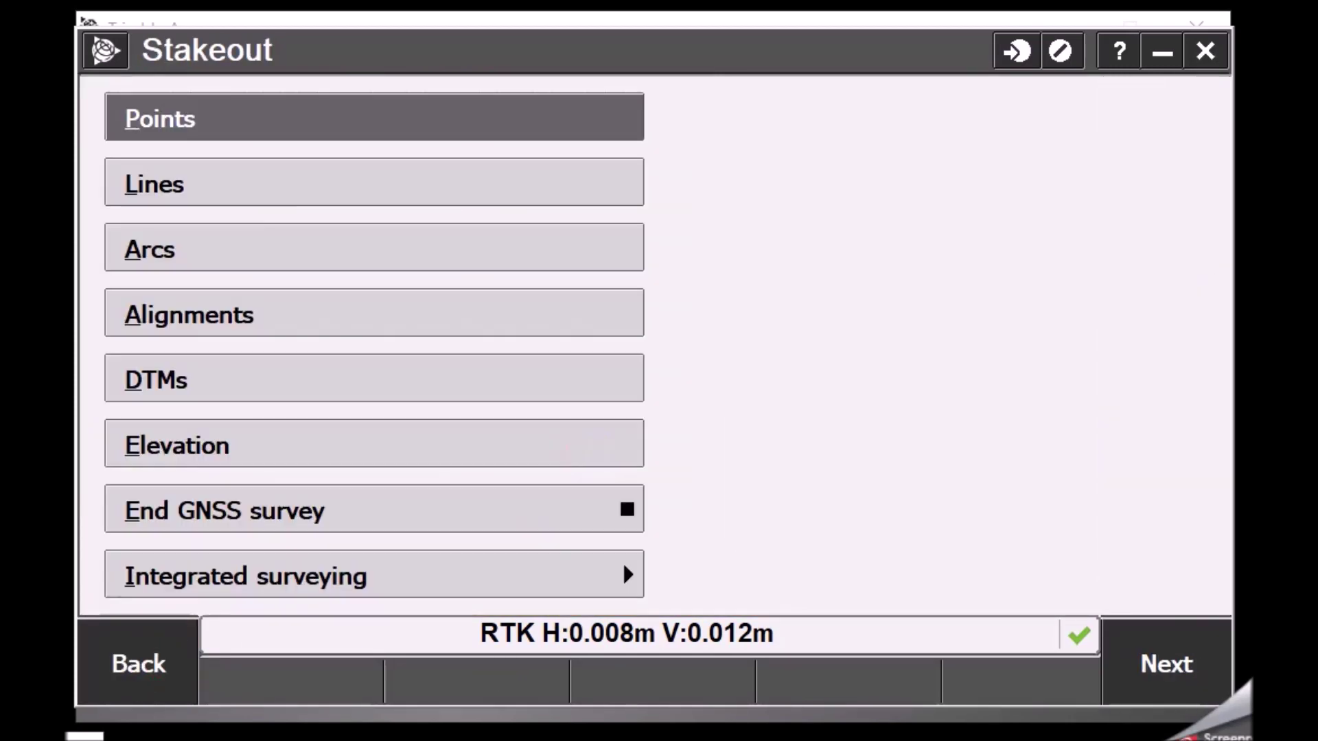
left_click(434, 391)
left_click(270, 132)
double_click(265, 133)
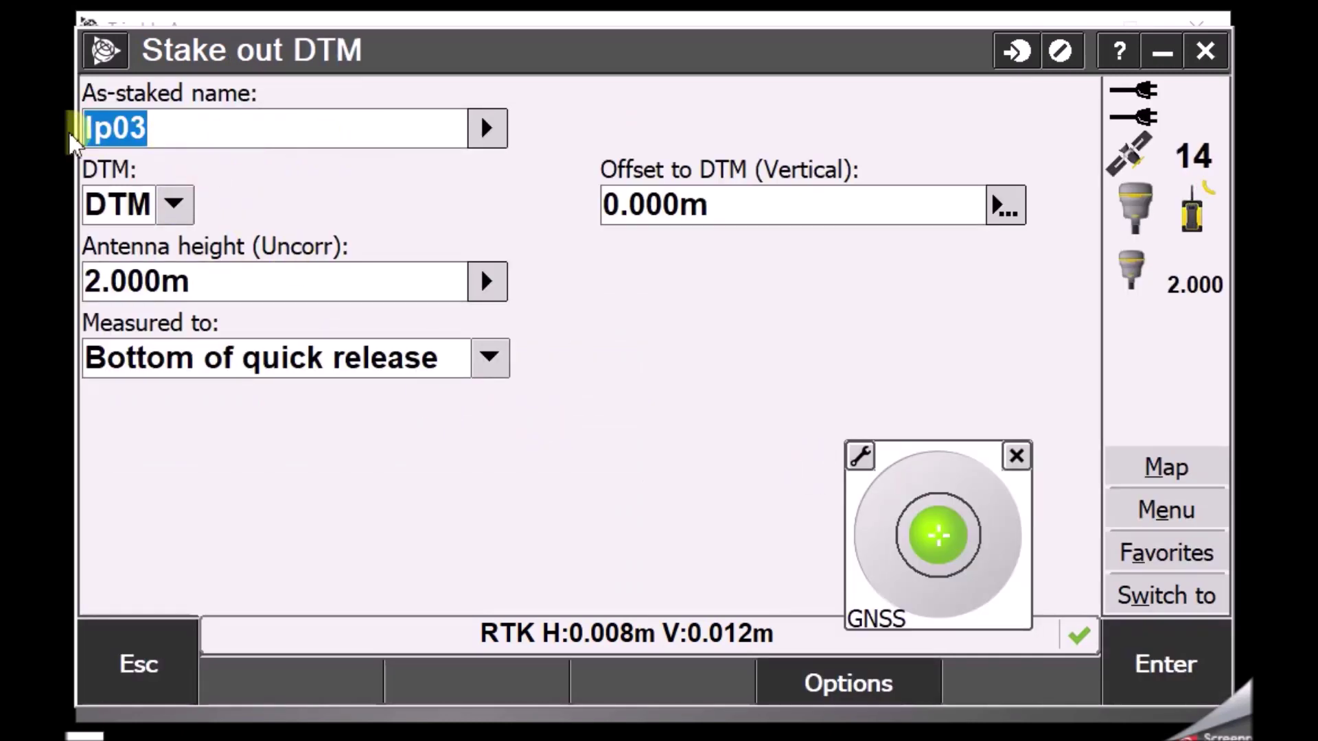
type("DTM-001")
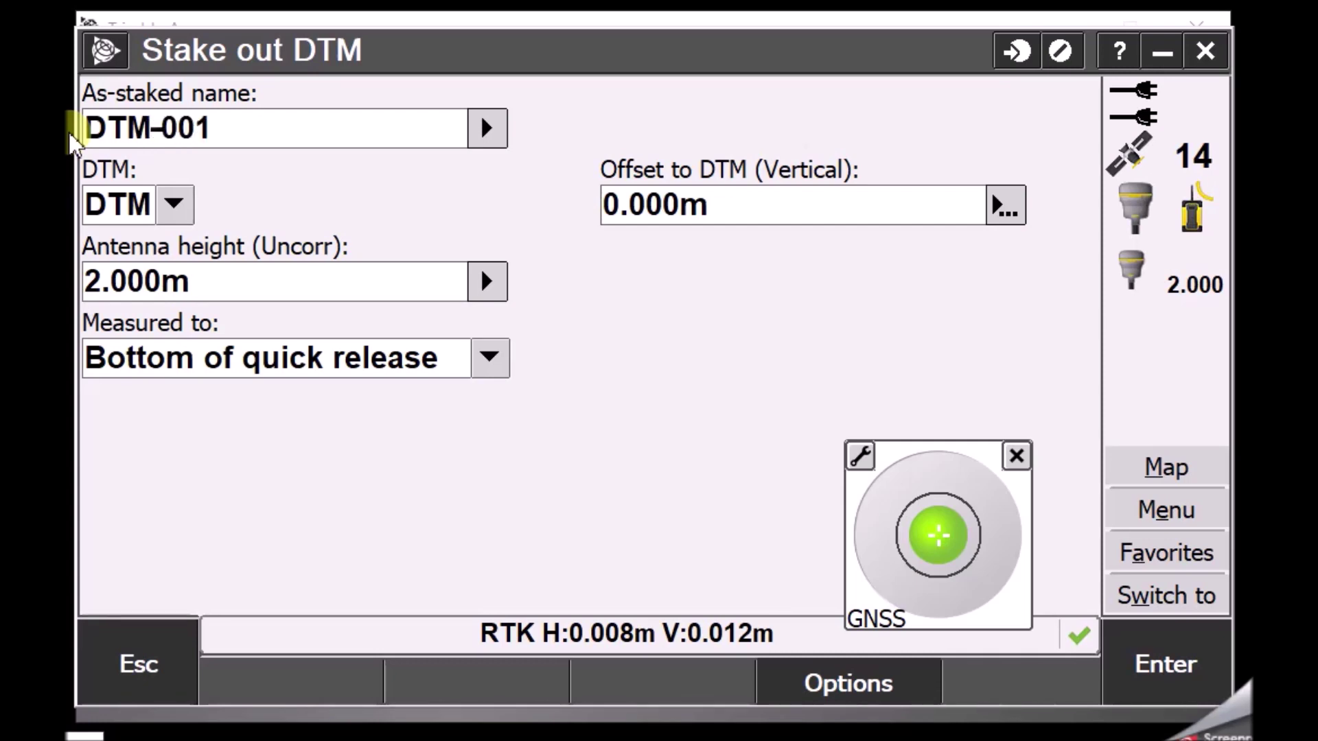
Keep the vertical offset to the DTM at 0.000 m, close the eBubble and start the DTM stakeout.
left_click(859, 205)
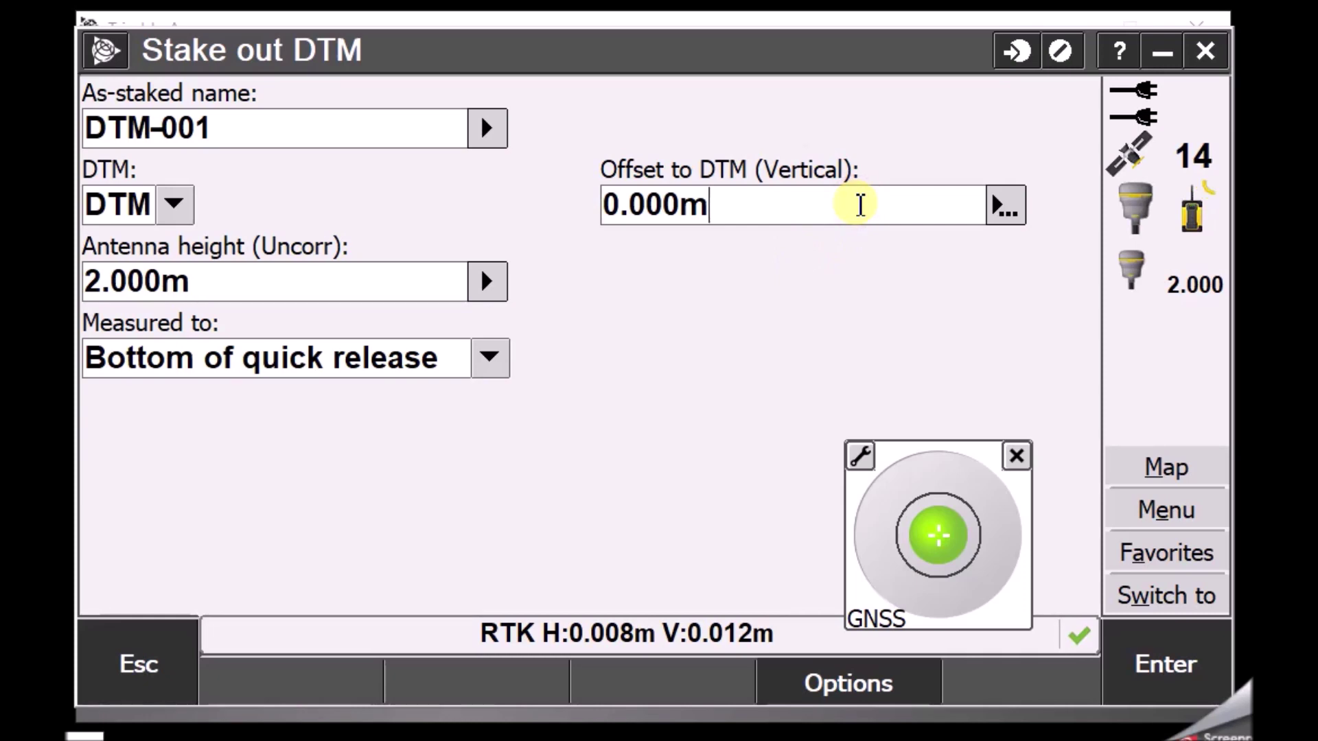
left_click(1016, 456)
left_click(1150, 674)
left_click(1181, 649)
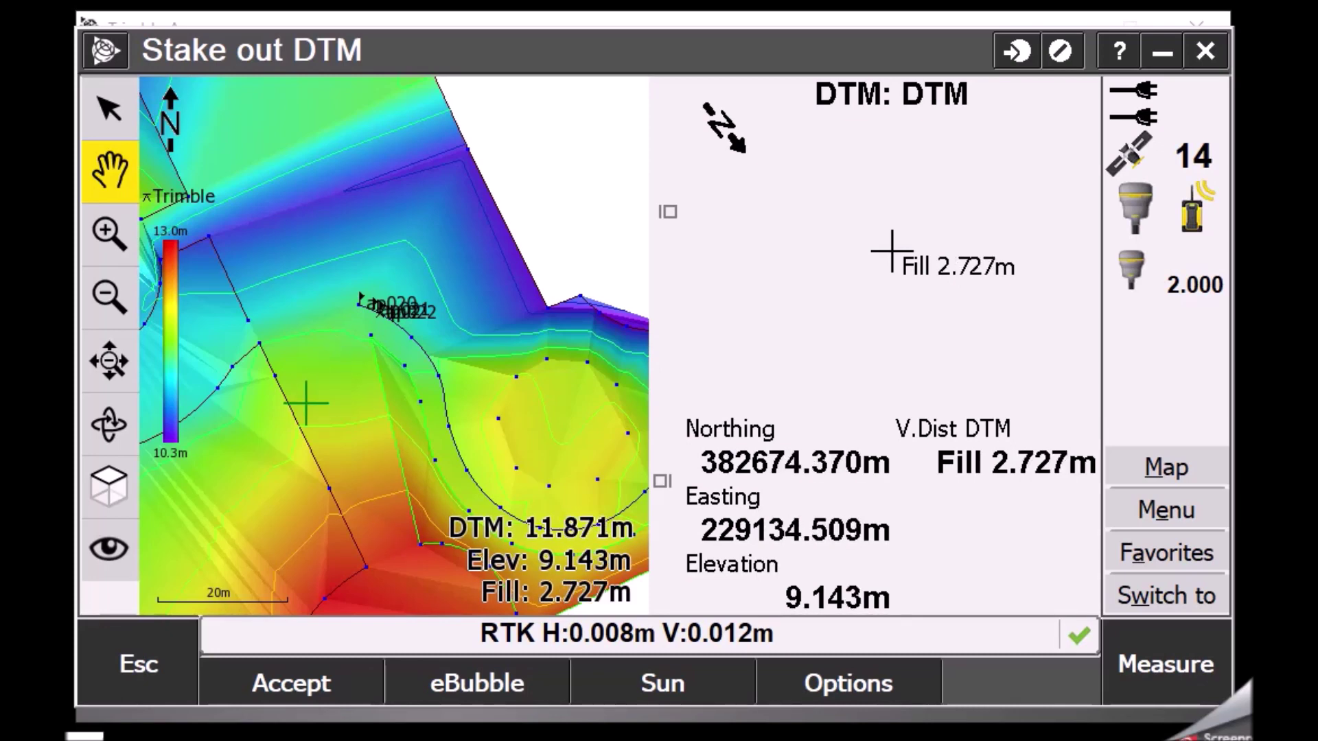
Measure the position southwest of ap020 as a rapid point with code DTM and store its staked deltas.
left_click(1186, 687)
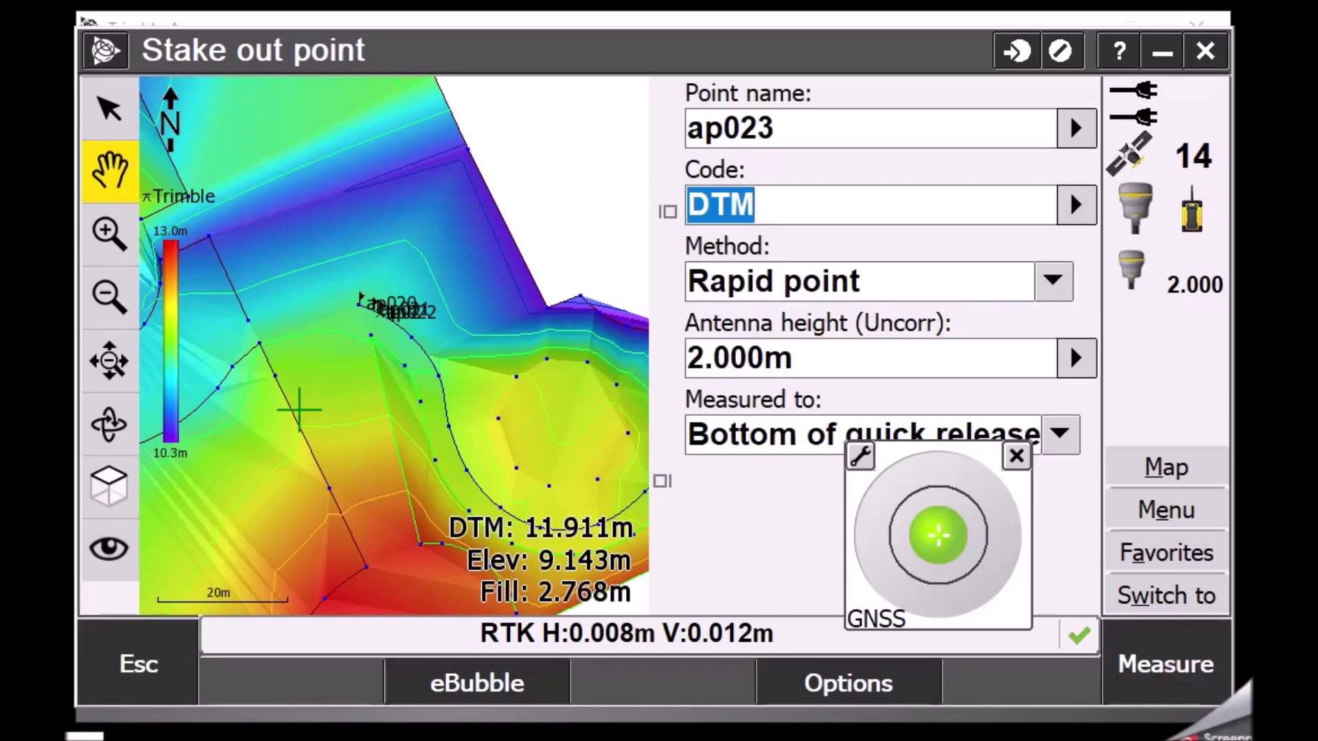
left_click(1176, 679)
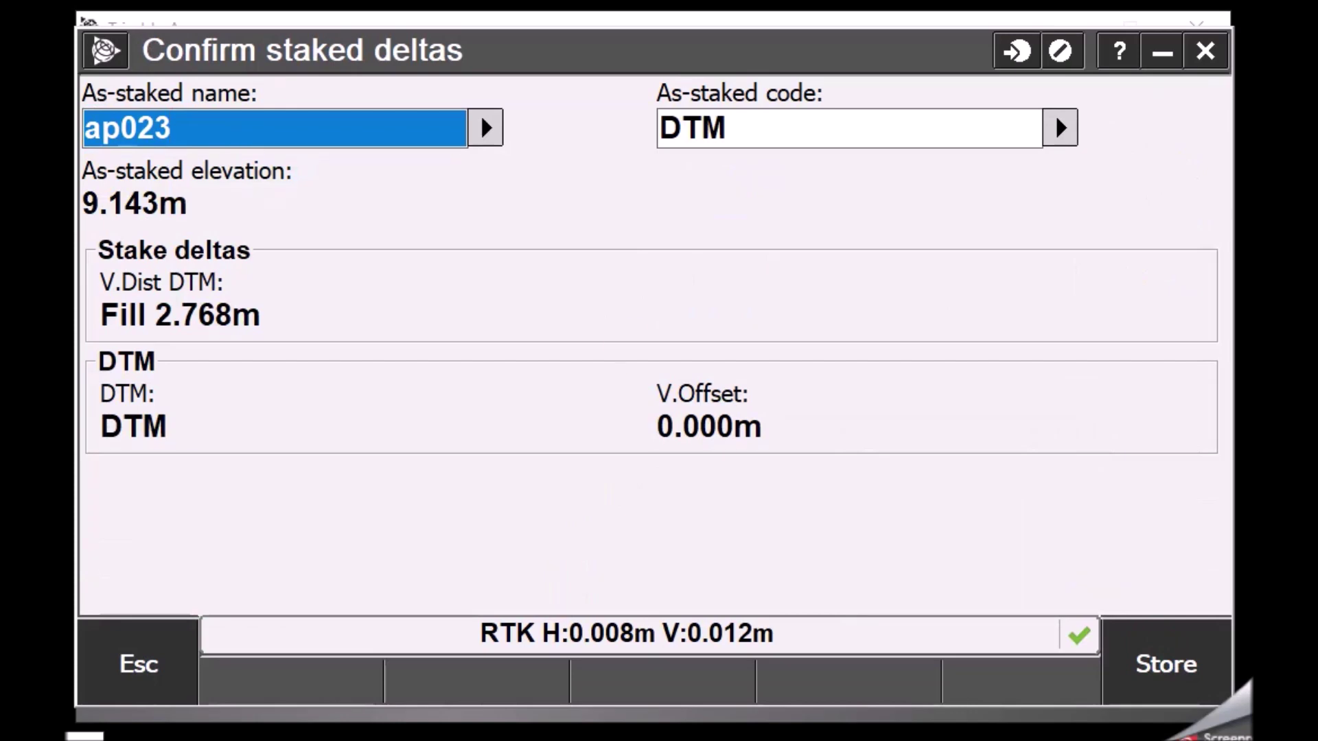
left_click(1168, 683)
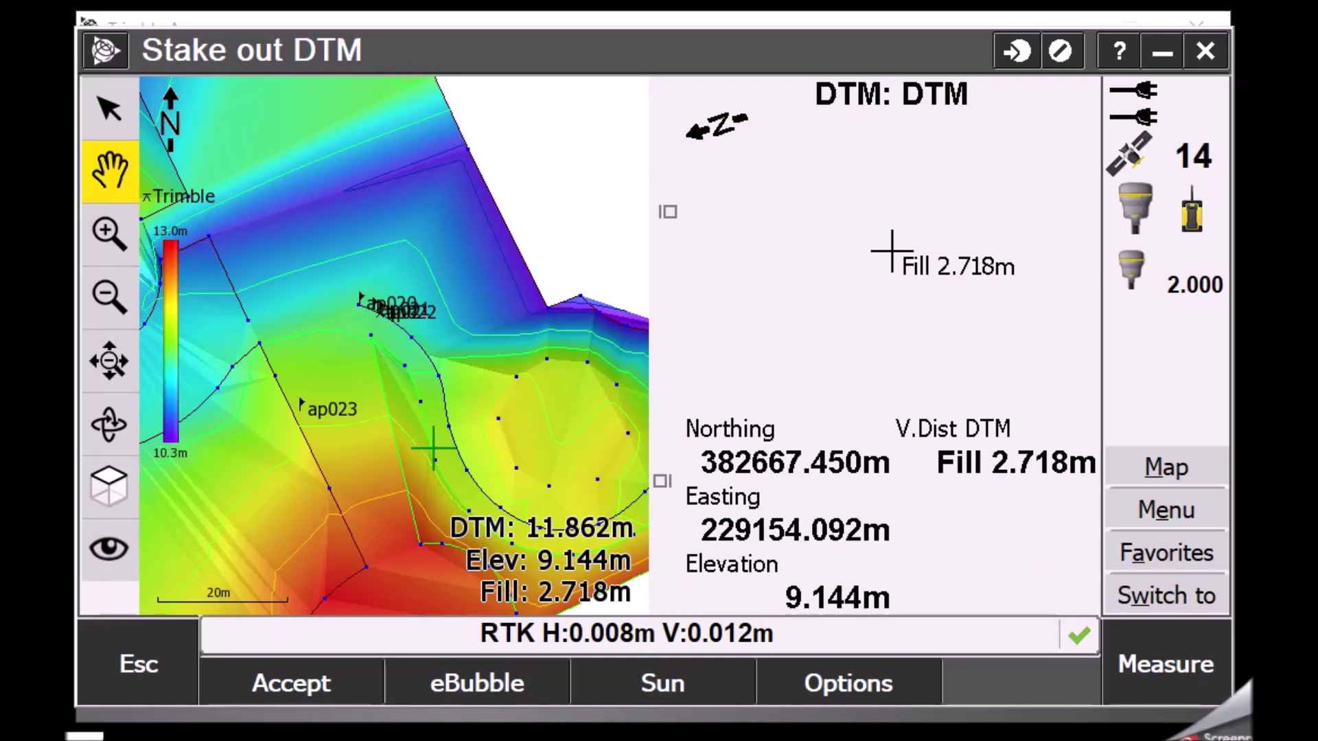
Measure the position beside the curved line, southeast of ap023, as a rapid point with code DTM and store its staked deltas.
left_click(1187, 682)
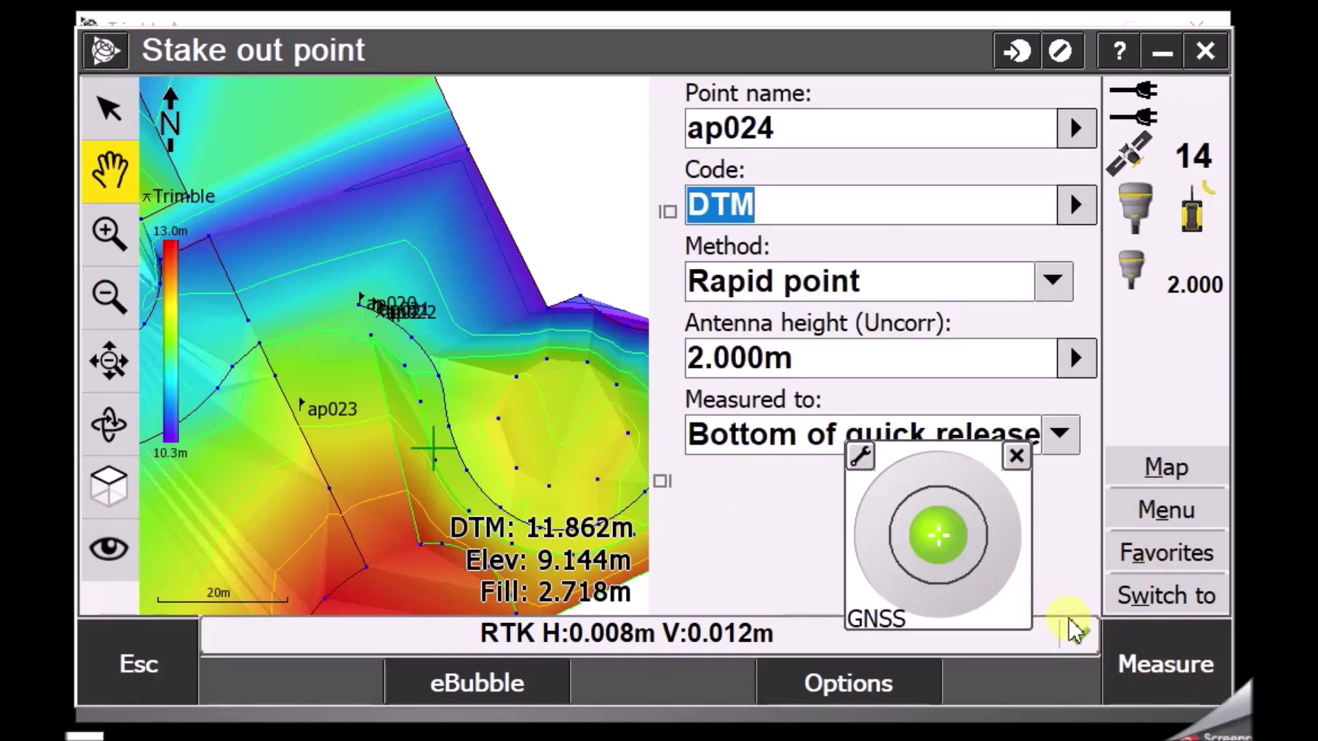
left_click(1147, 654)
left_click(1148, 658)
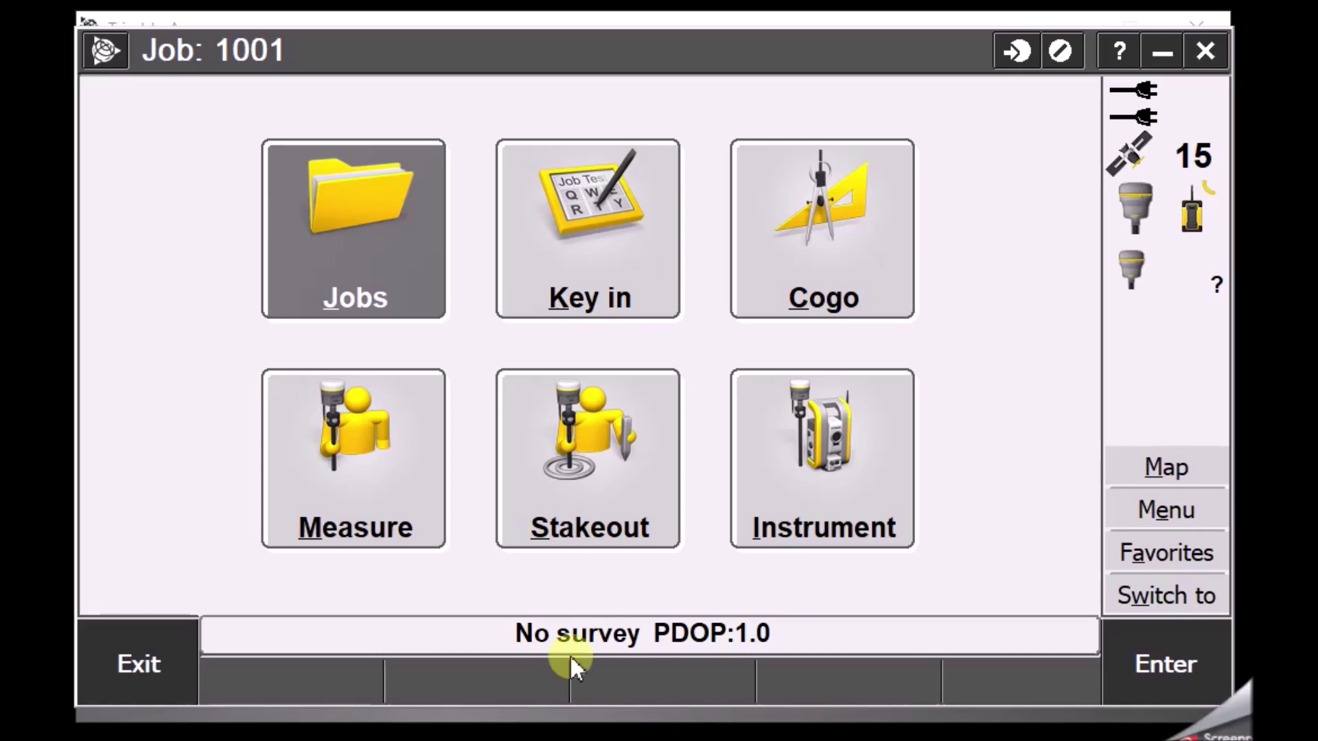
Set Export to TA-001.jpg as the active map in the properties of job 1001 and save them.
left_click(324, 226)
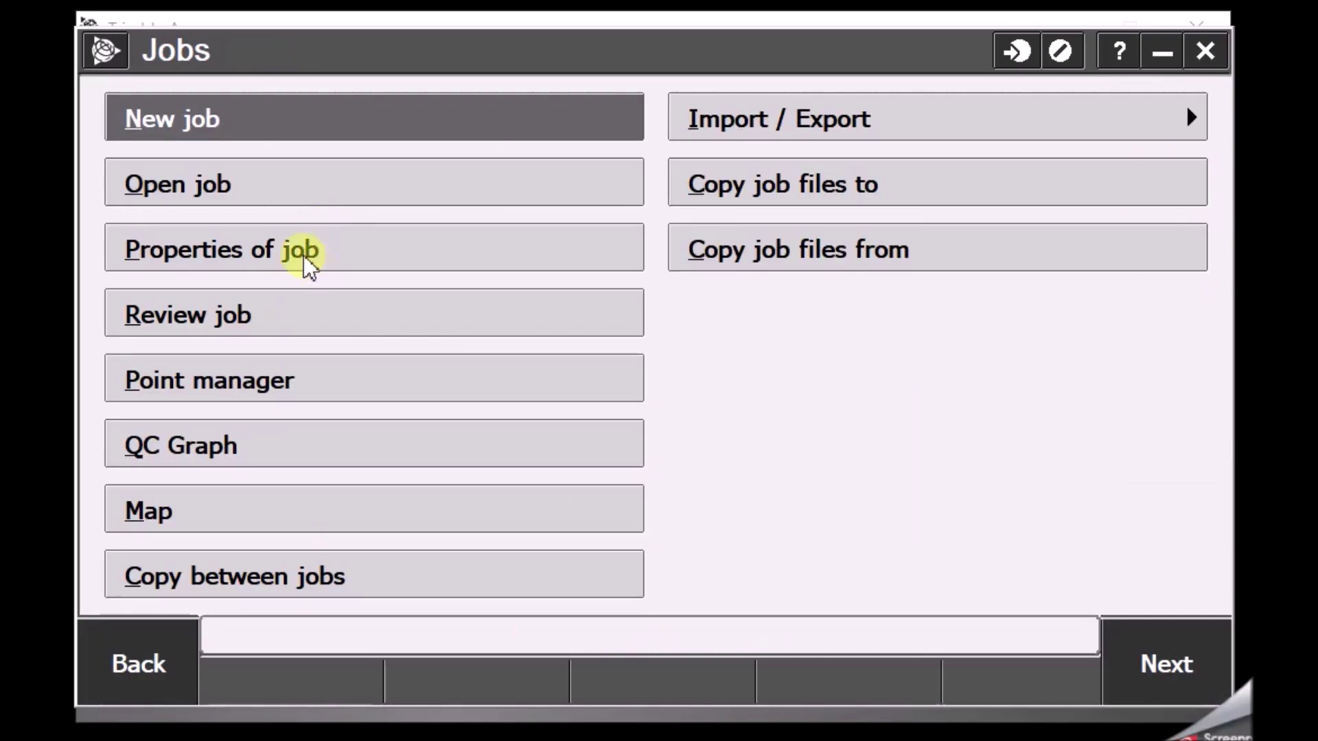
left_click(303, 256)
left_click(690, 332)
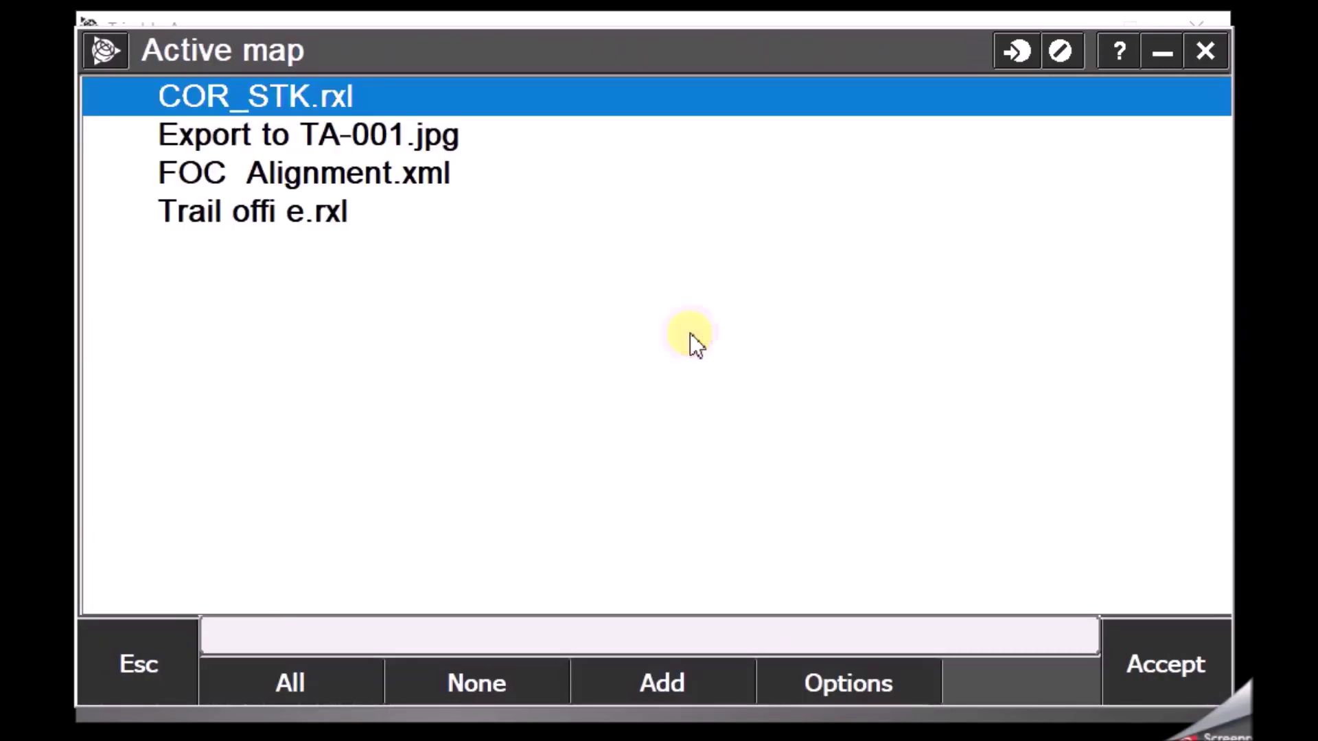
left_click(184, 132)
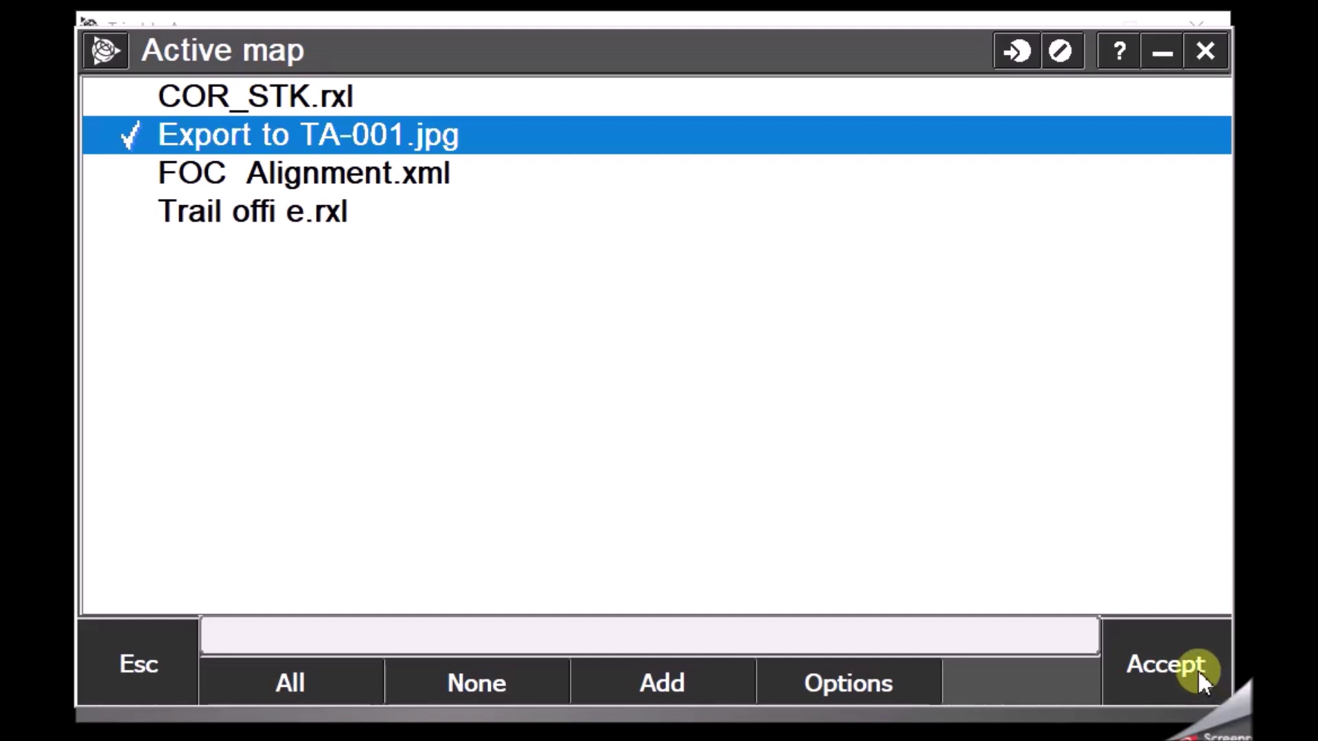
left_click(1171, 662)
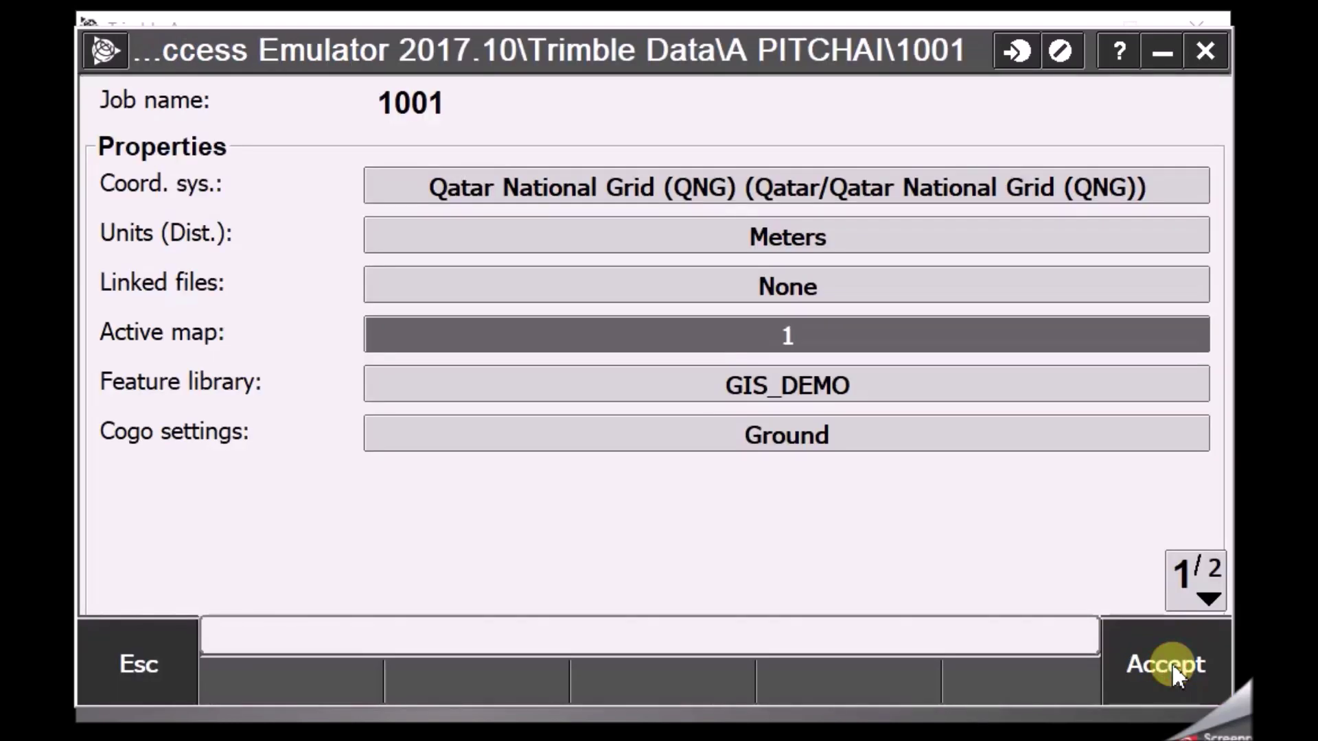
left_click(1172, 662)
Examine the aerial background image on the map, from its full extents to the purple building and its surrounding features.
left_click(1169, 471)
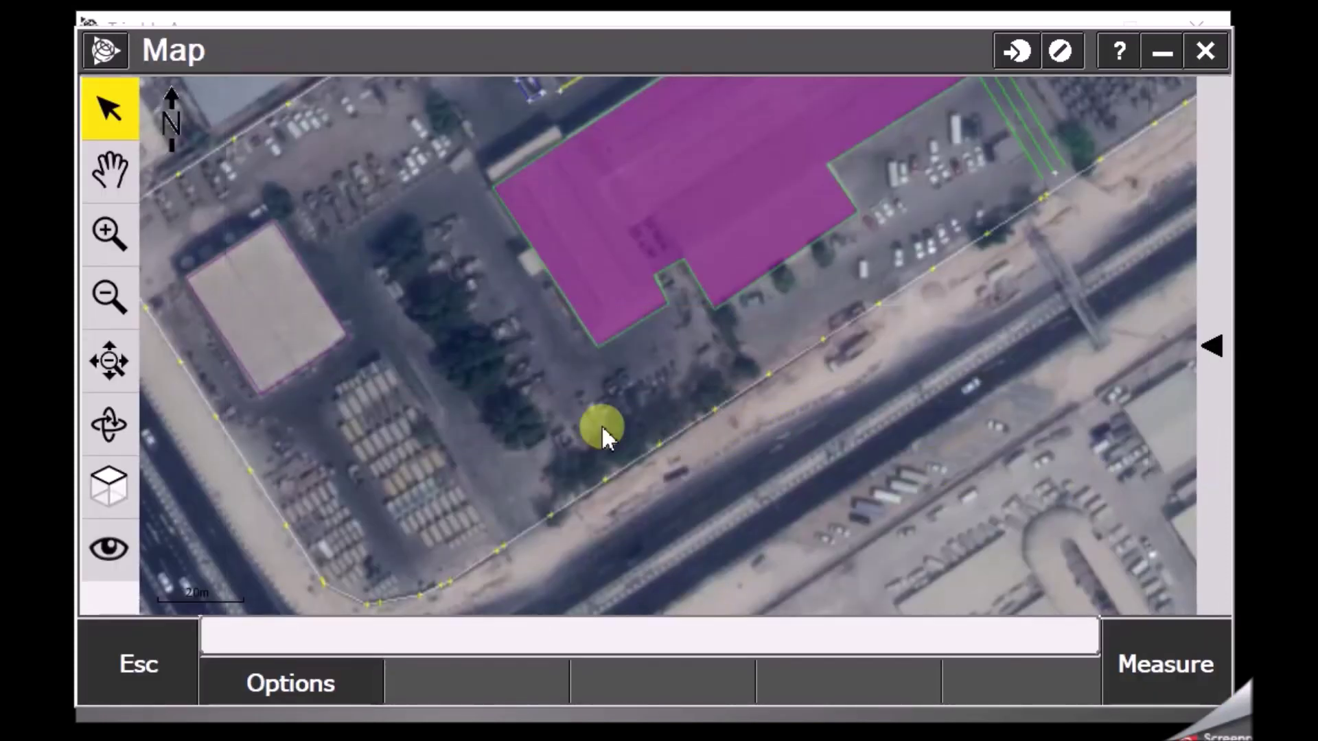
left_click(103, 363)
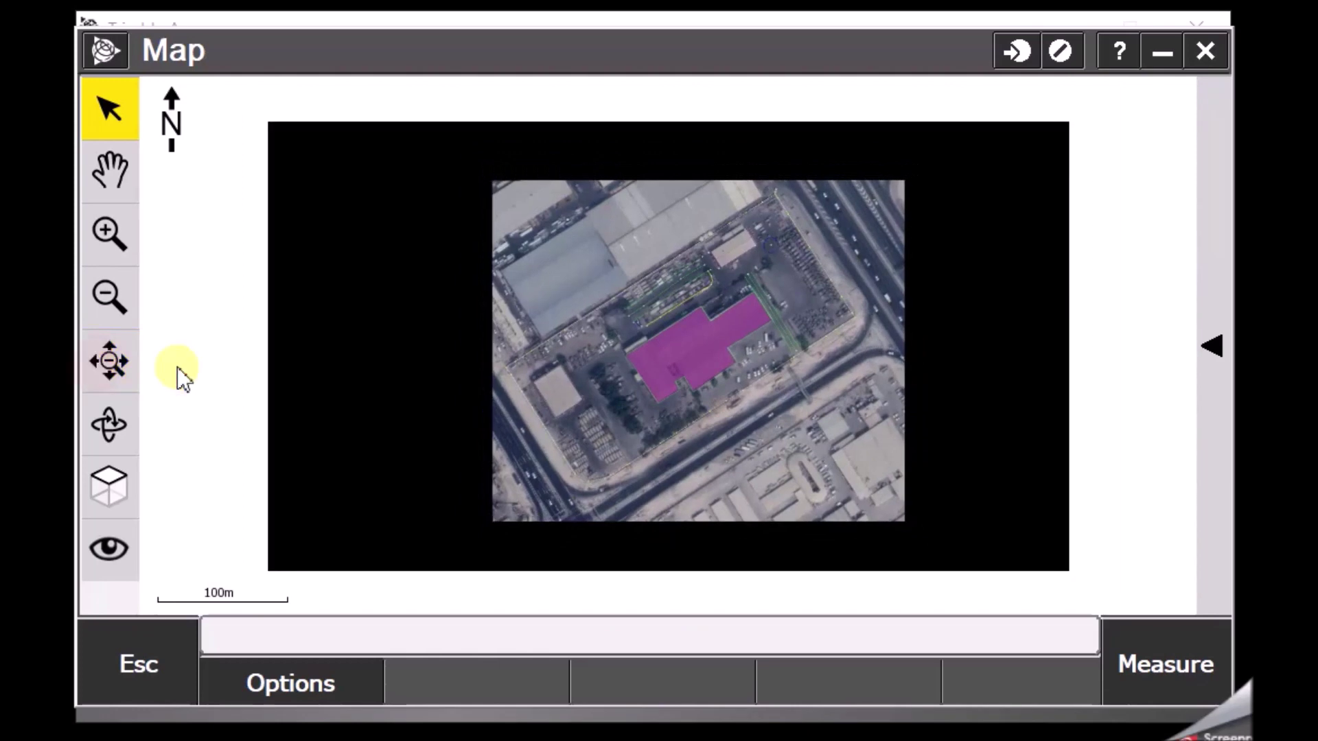
left_click(109, 292)
left_click(105, 316)
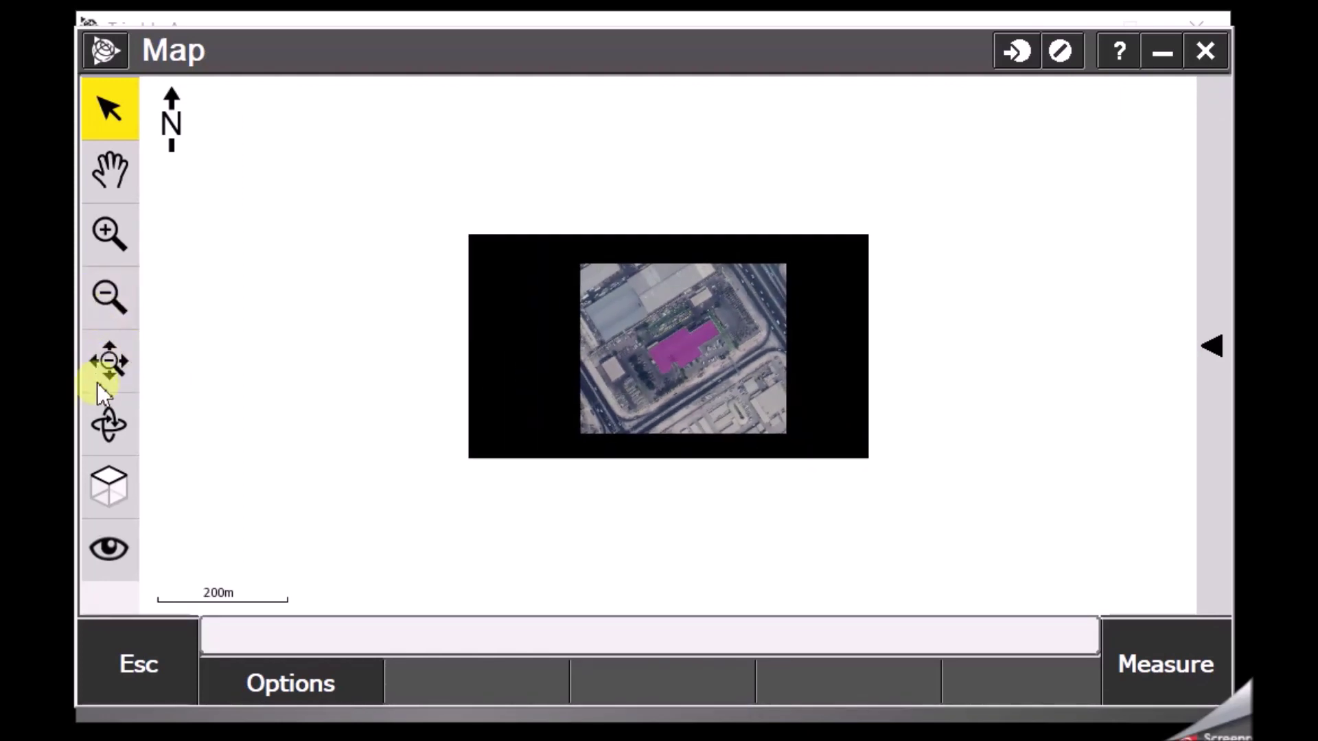
left_click(103, 363)
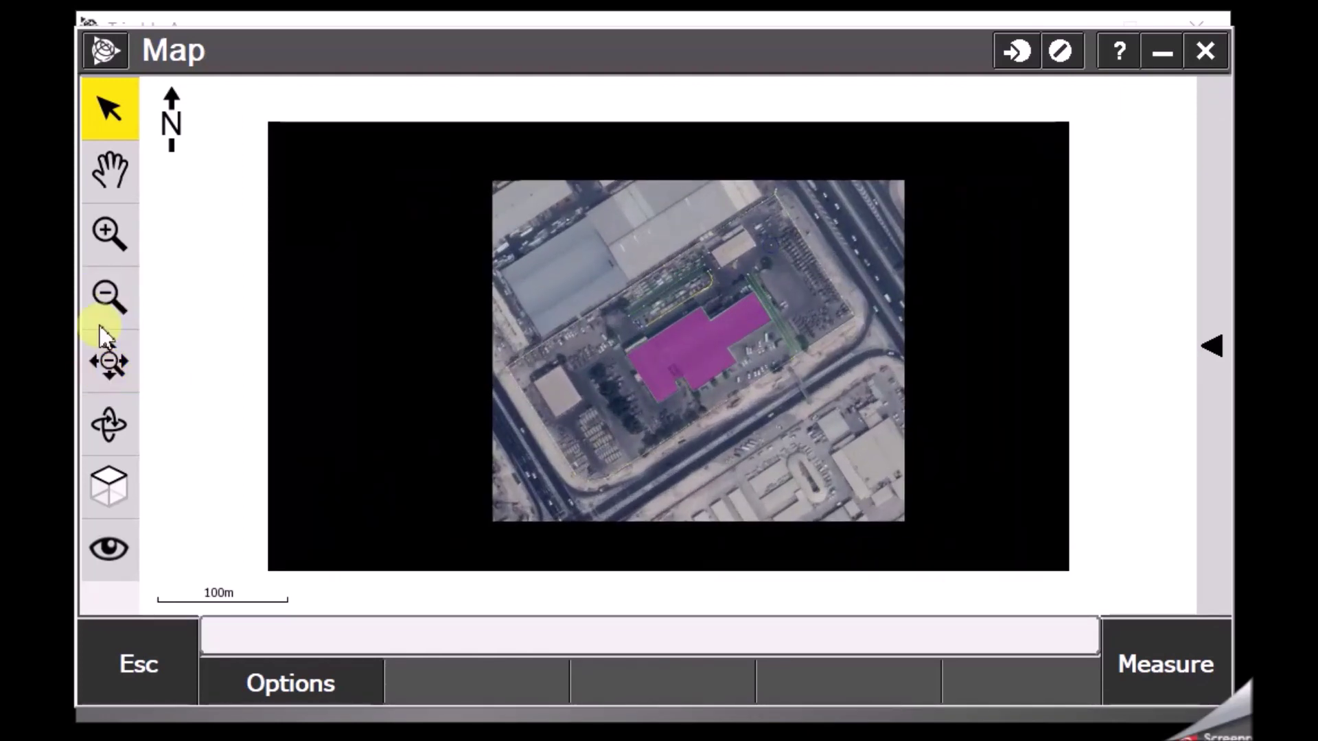
left_click(105, 288)
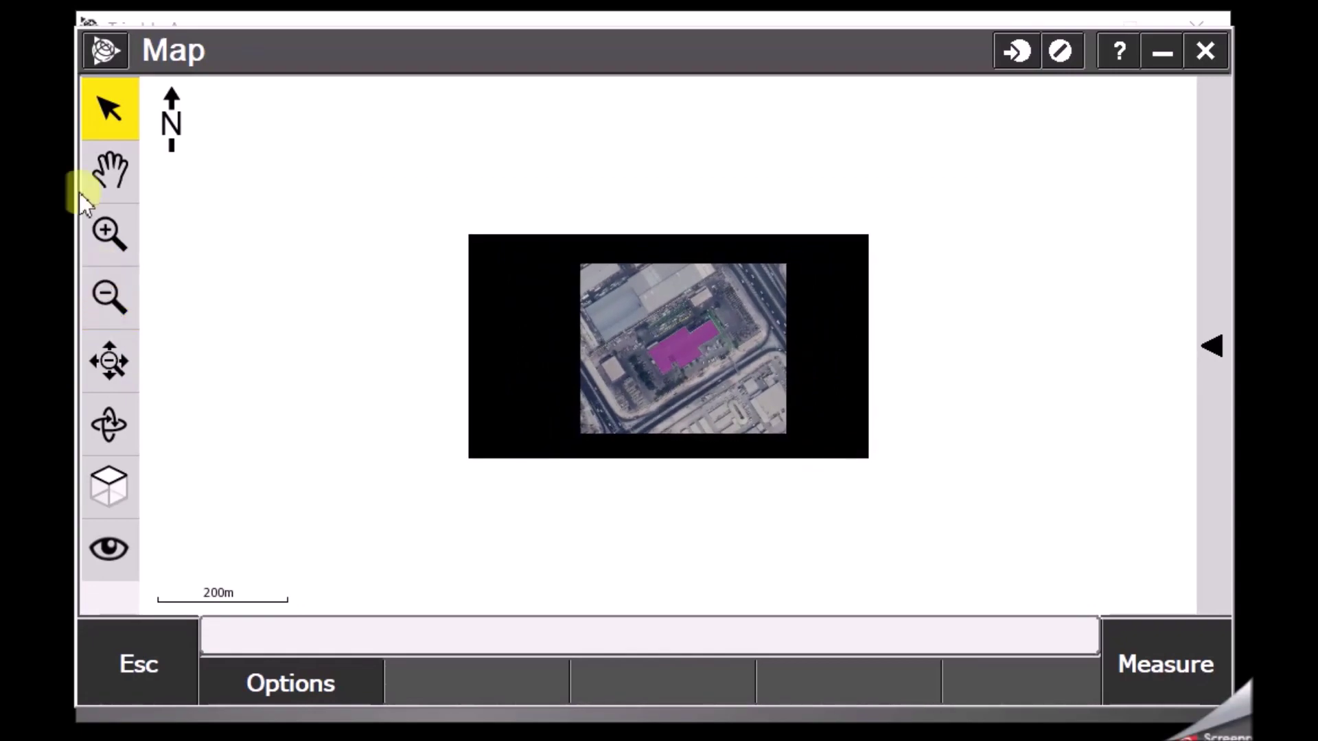
left_click(93, 241)
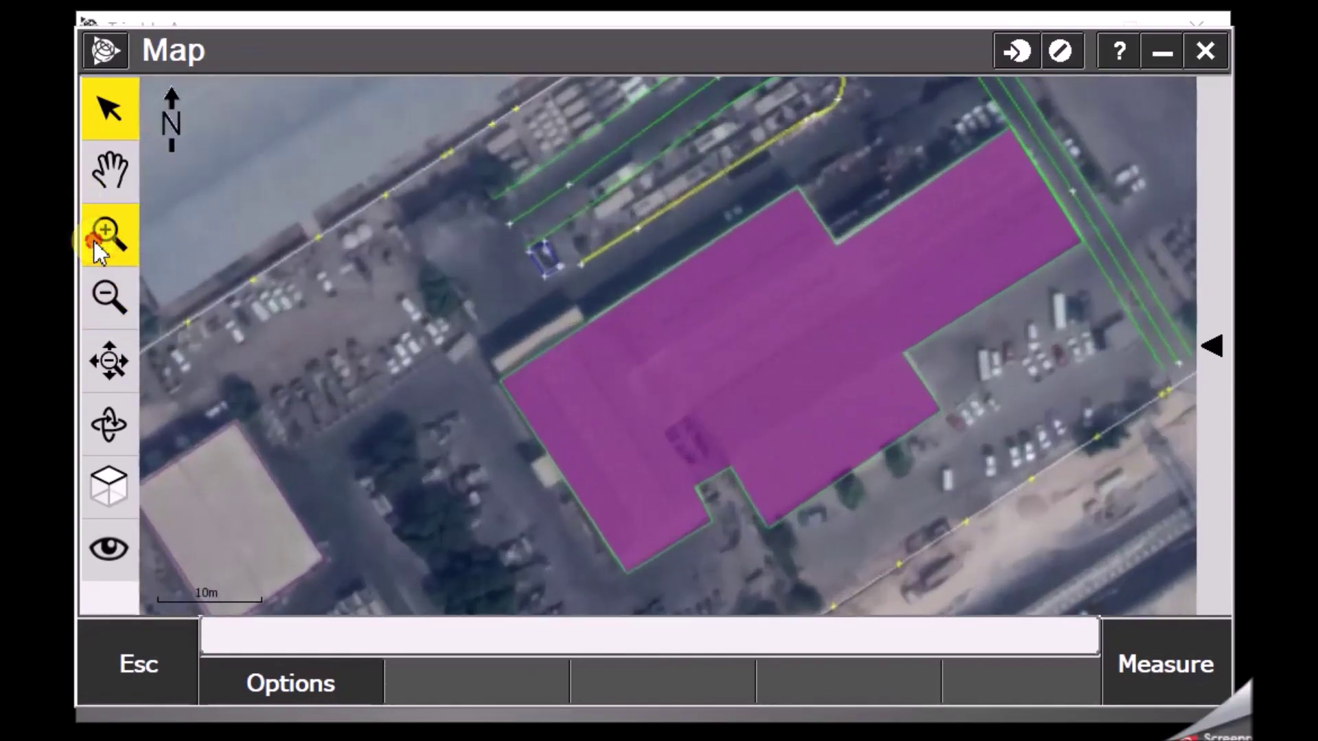
left_click(476, 377)
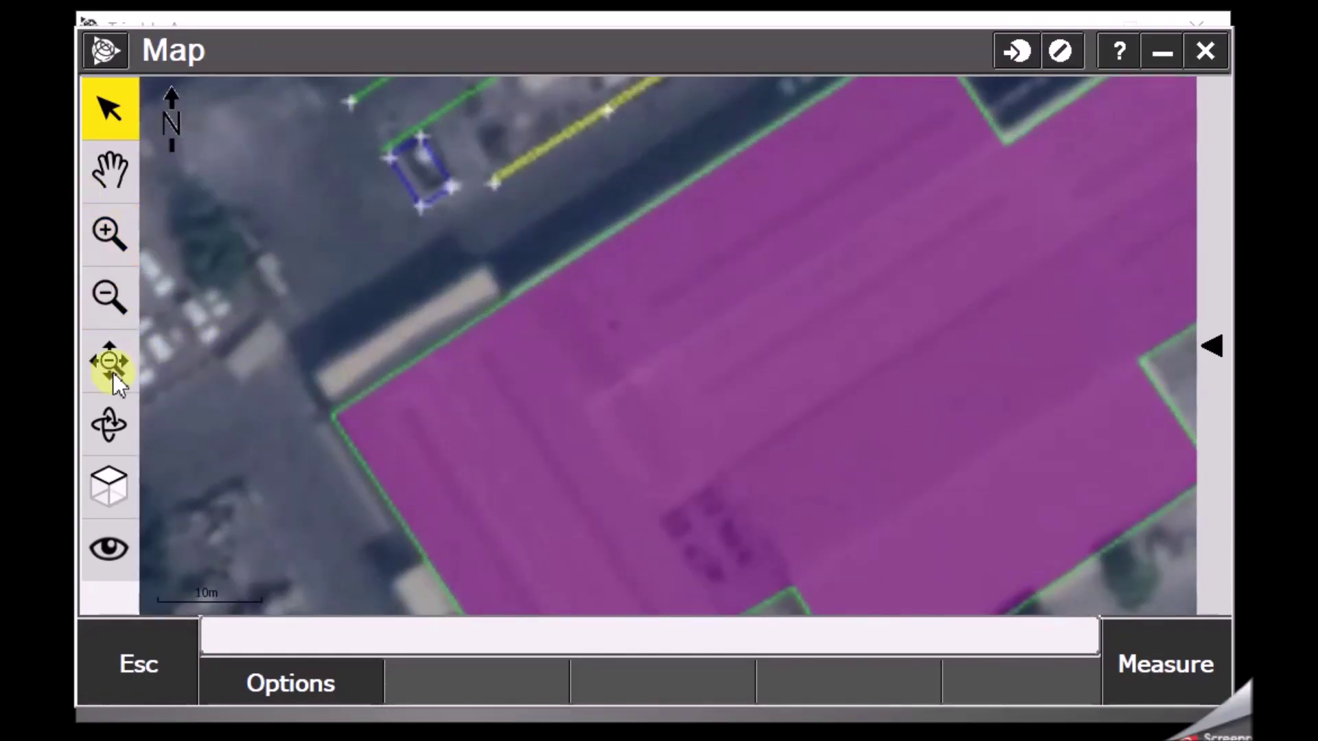
left_click(113, 372)
left_click(106, 242)
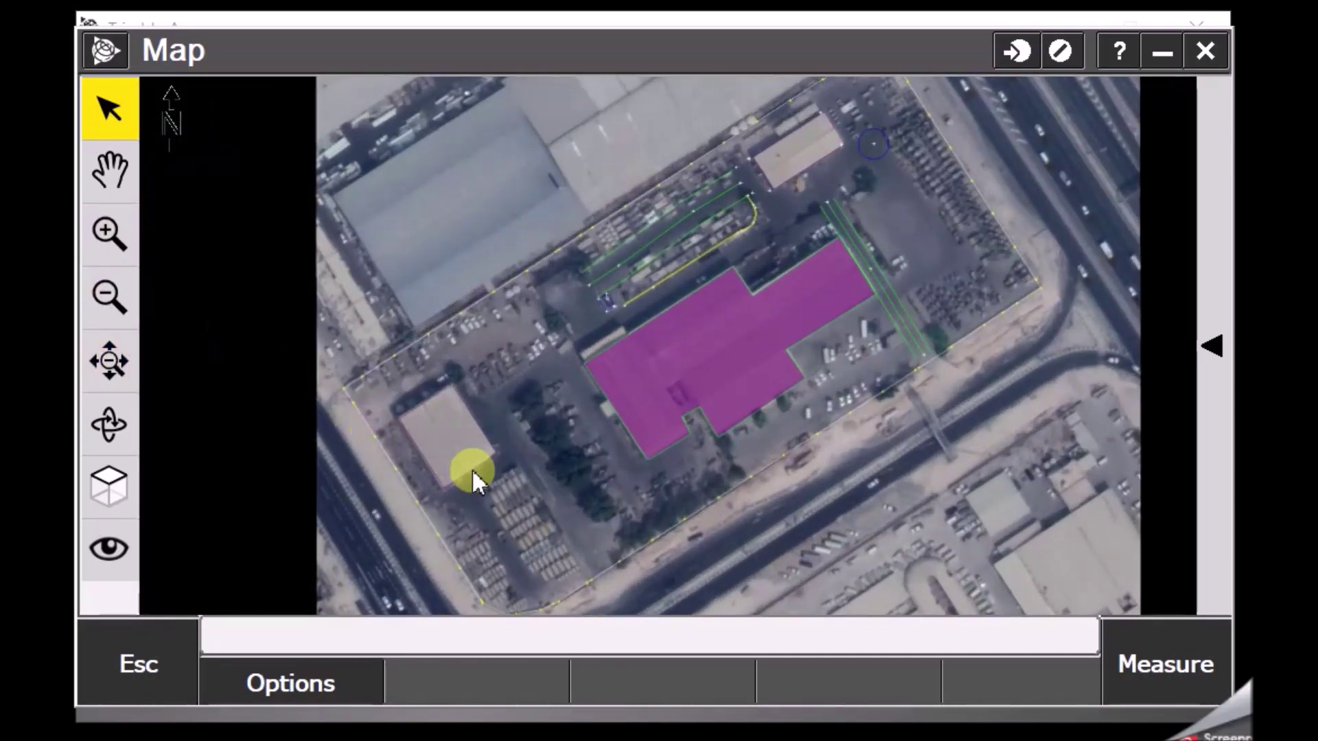